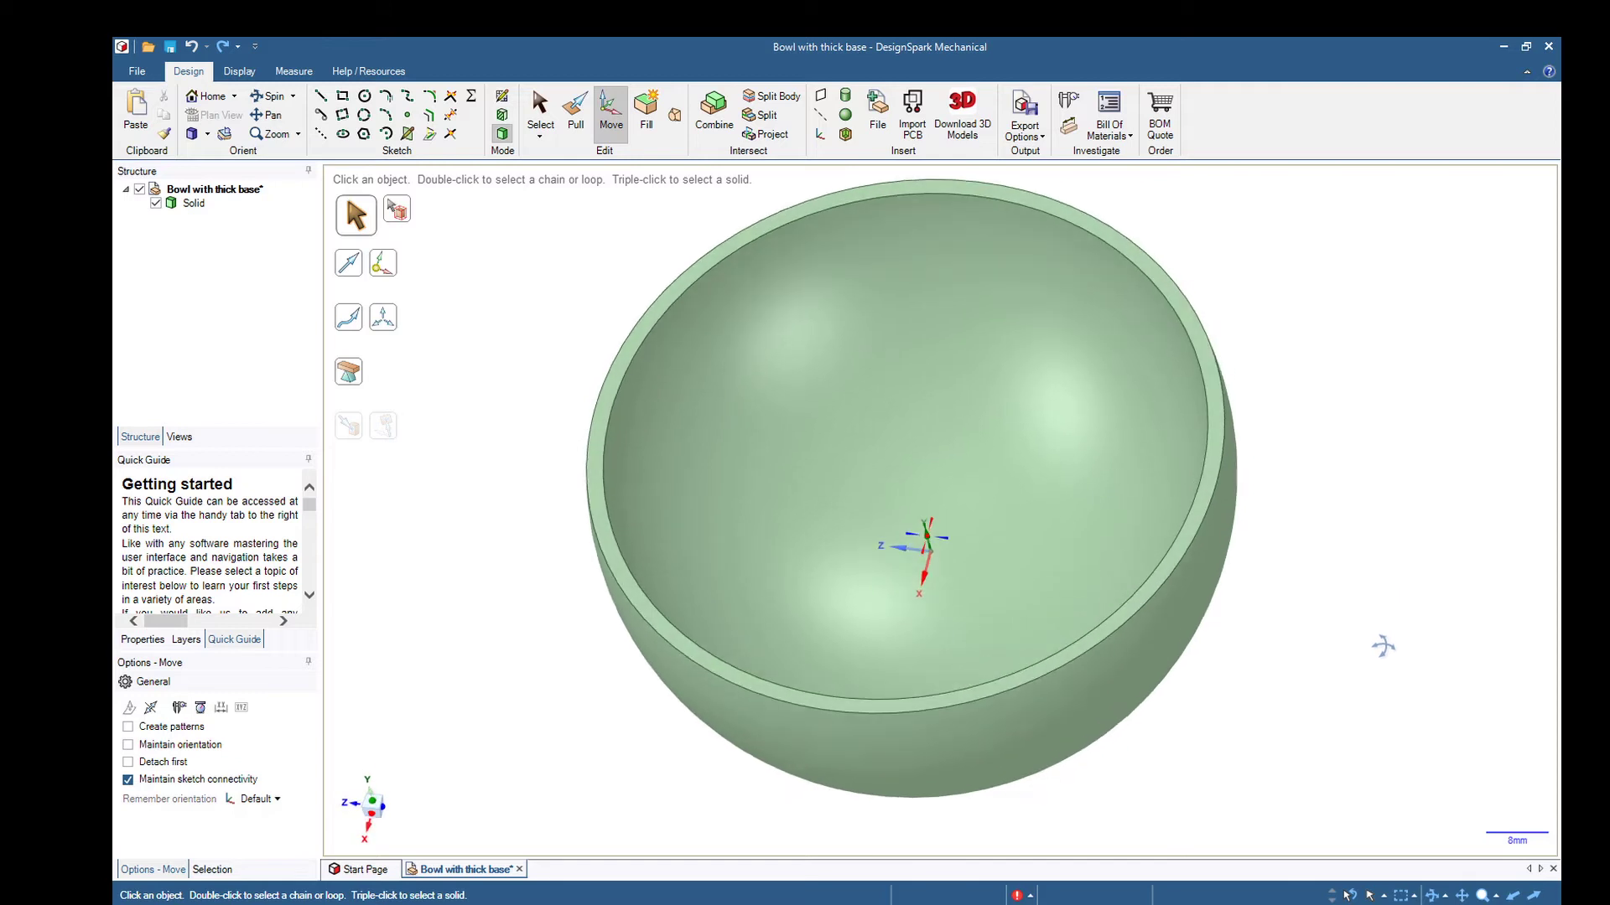
- Place a sketch plane on the bowl's rim, rotate it upright through the bowl's centre, and view it head-on
{"action": "left_click", "coordinate": [1196, 335]}
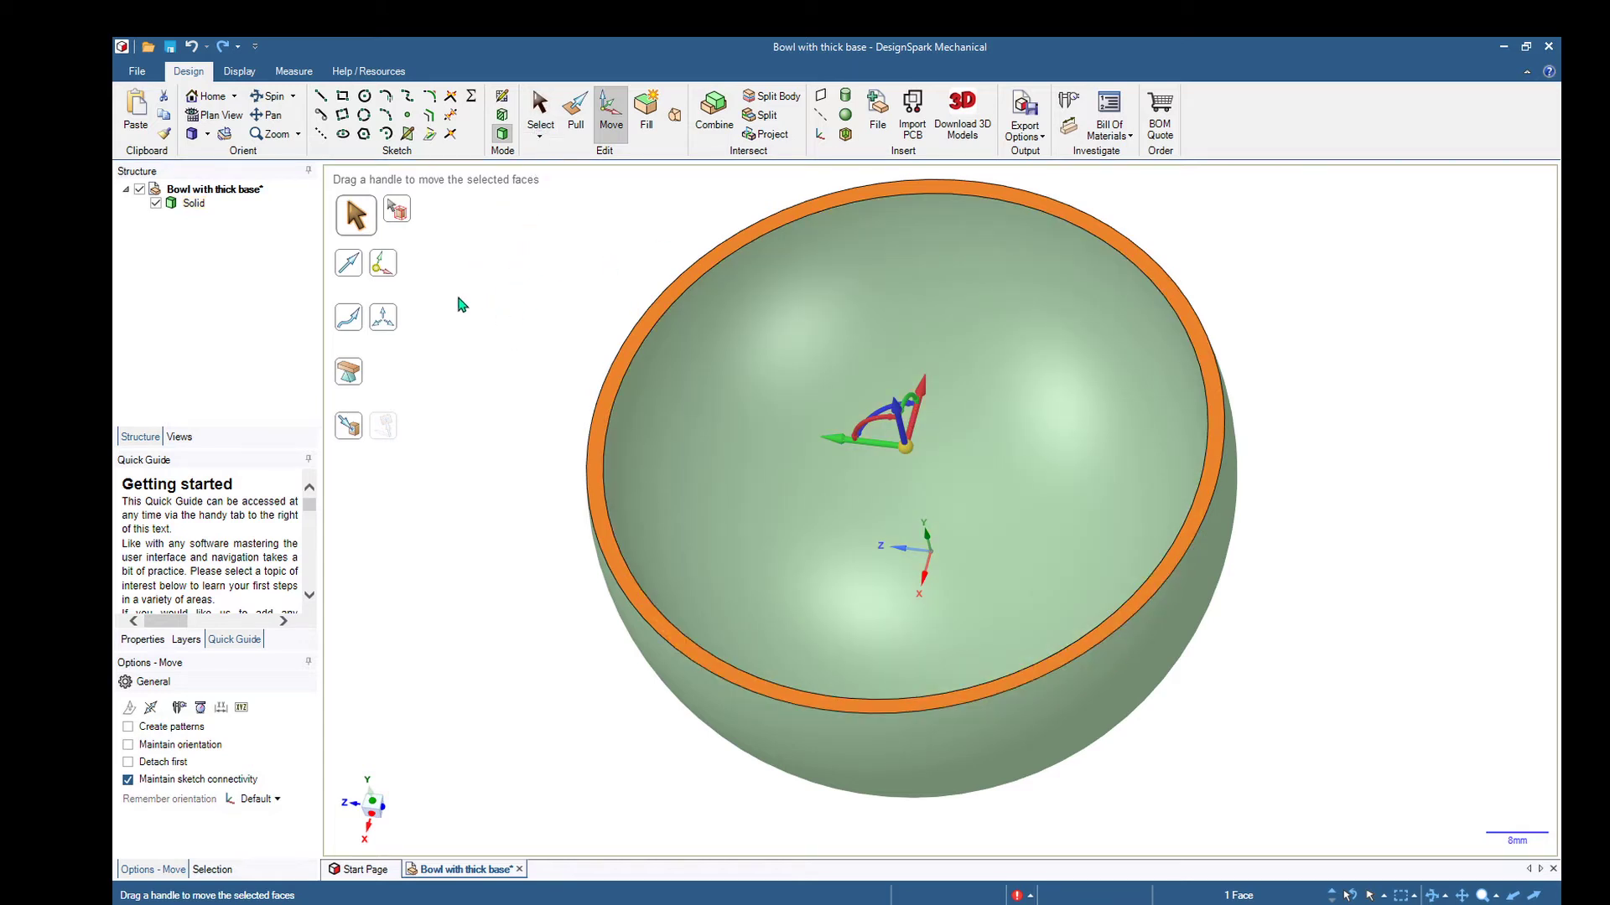
{"action": "key", "text": "k"}
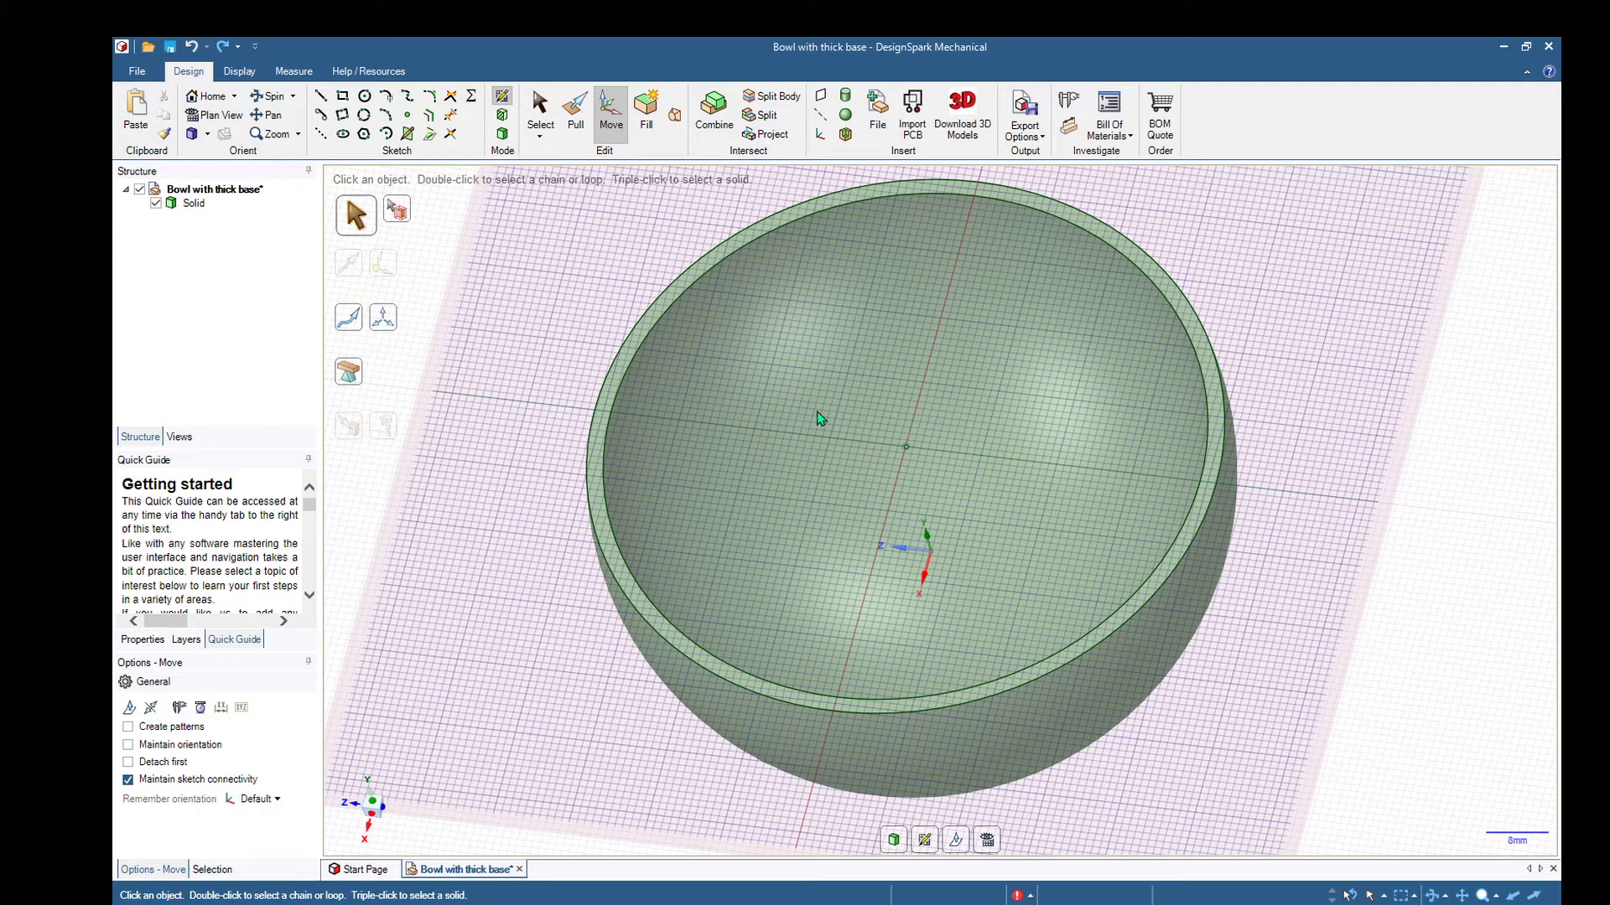
{"action": "left_click", "coordinate": [957, 842]}
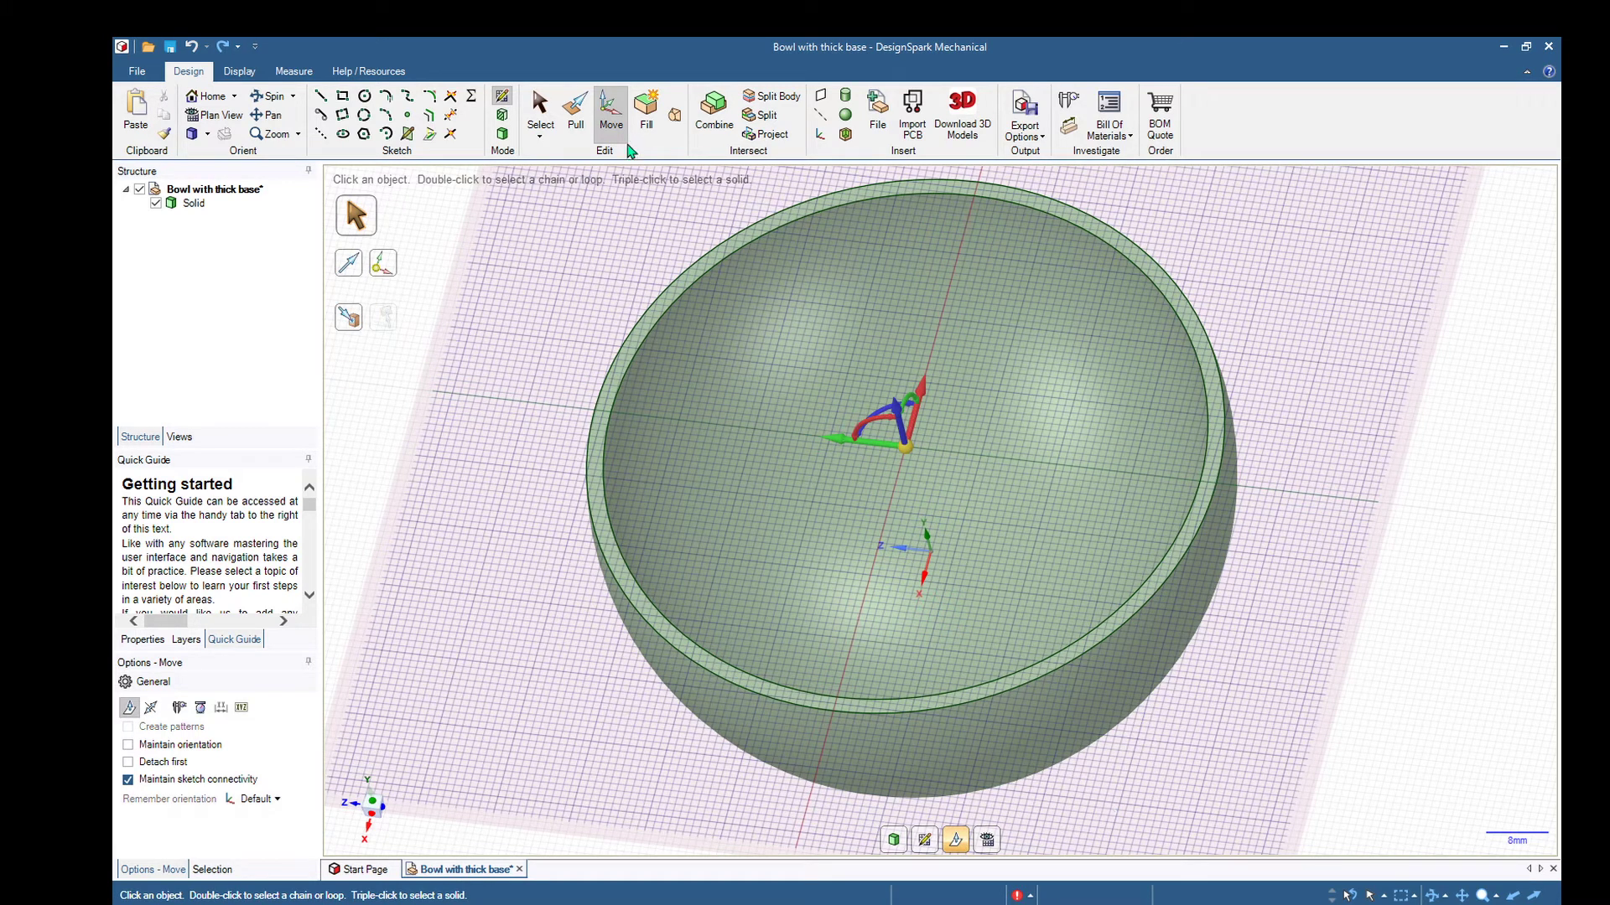
{"action": "middle_click_drag", "start_coordinate": [1105, 503], "coordinate": [1248, 564]}
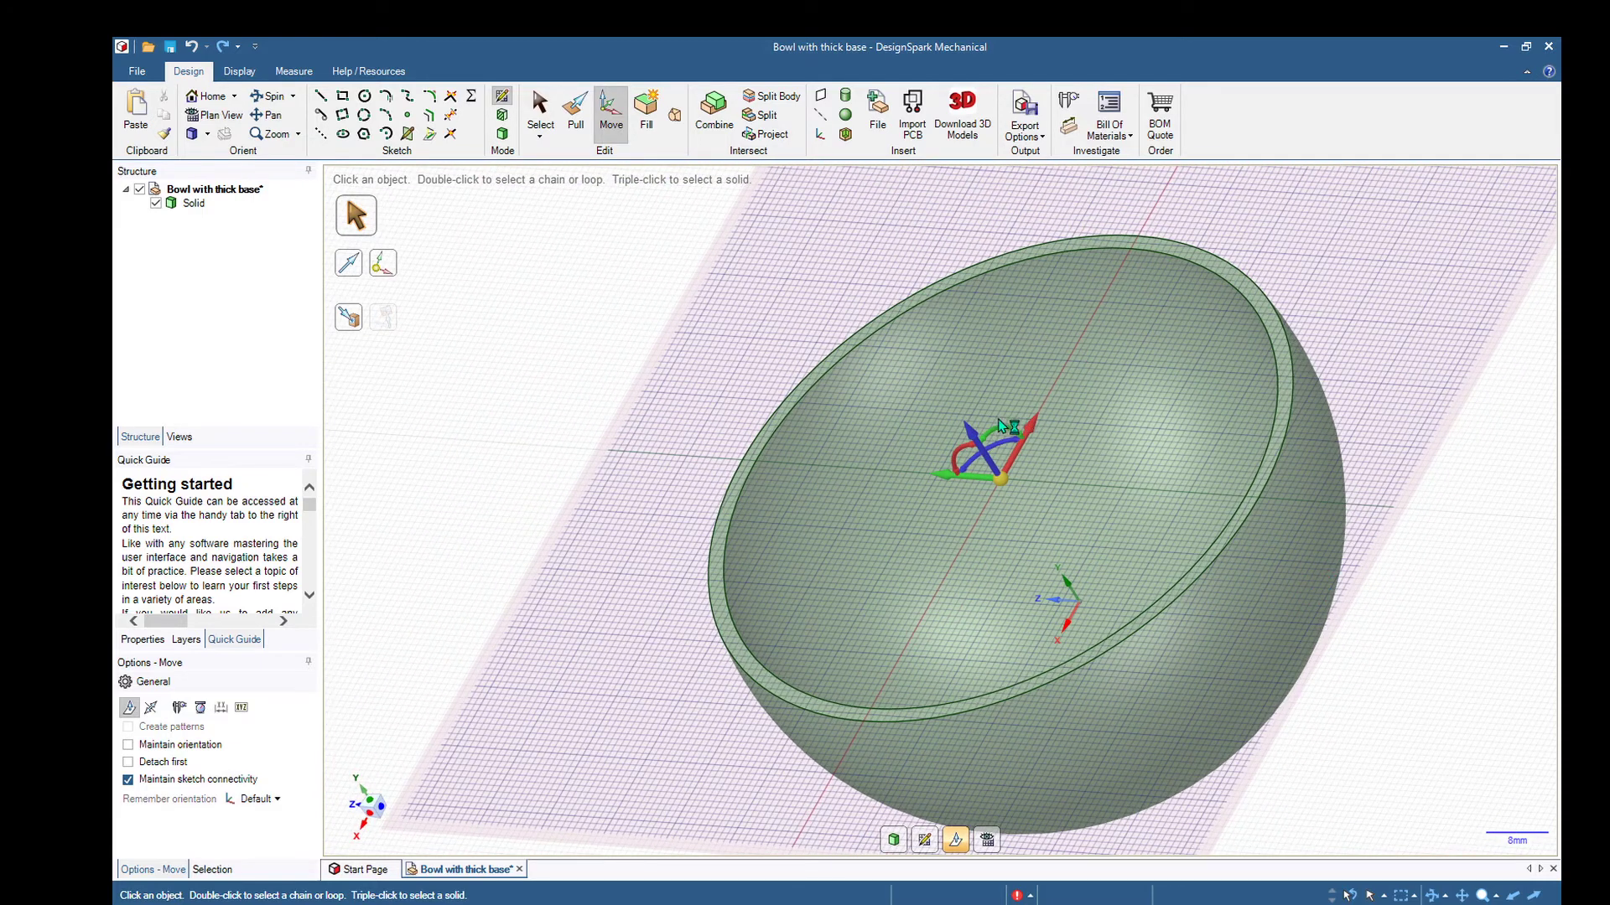
{"action": "left_click_drag", "start_coordinate": [1004, 432], "coordinate": [1031, 440]}
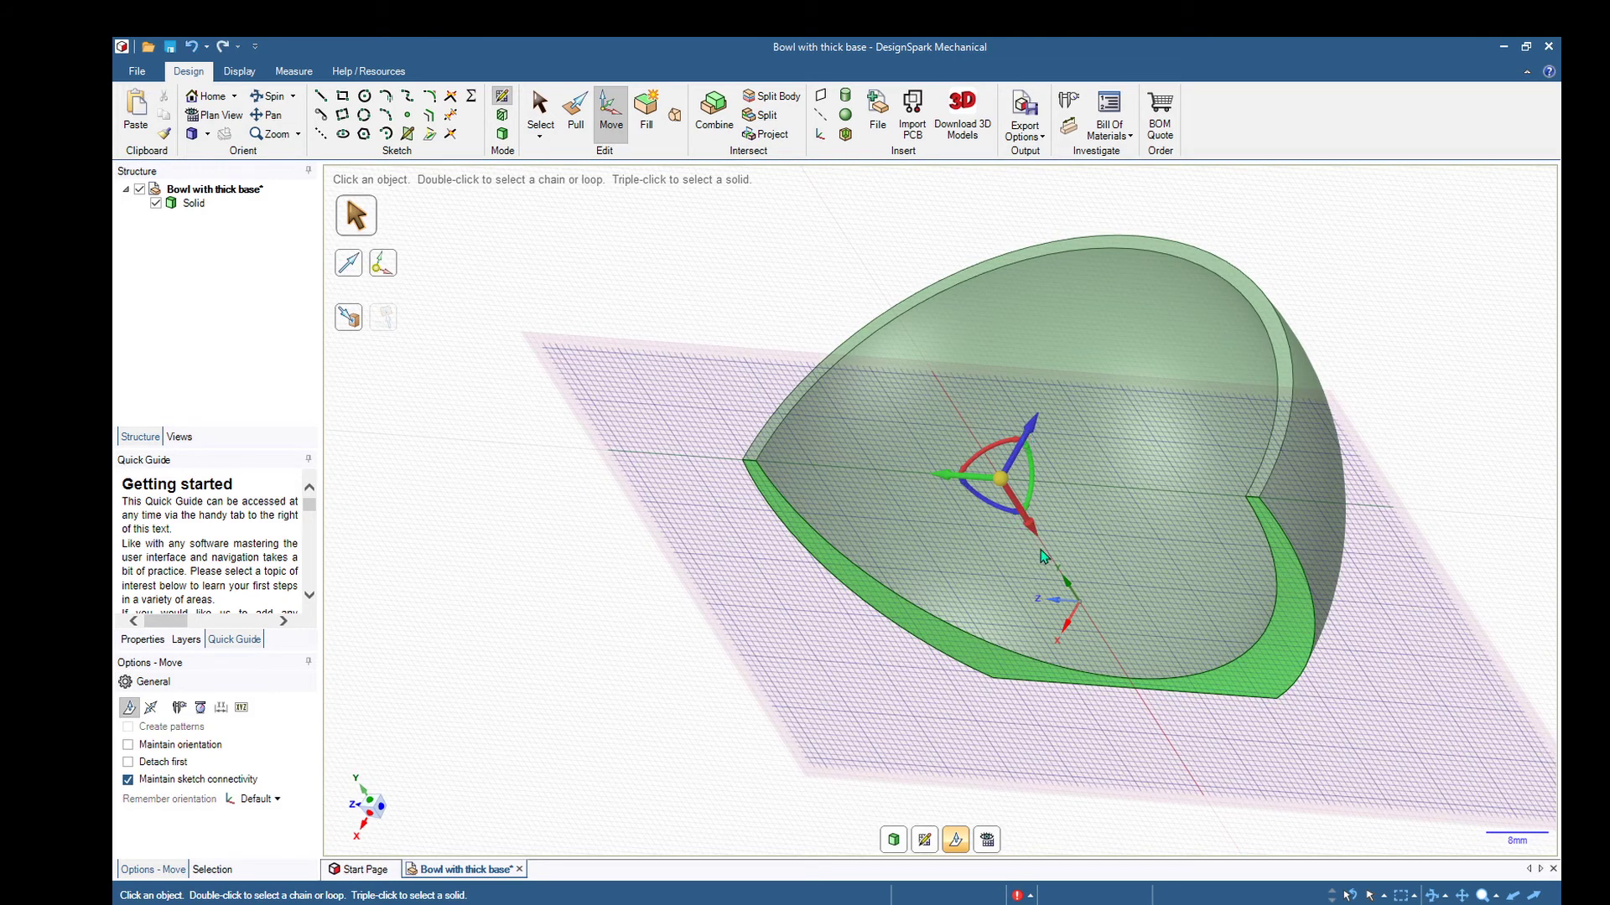
{"action": "key", "text": "v"}
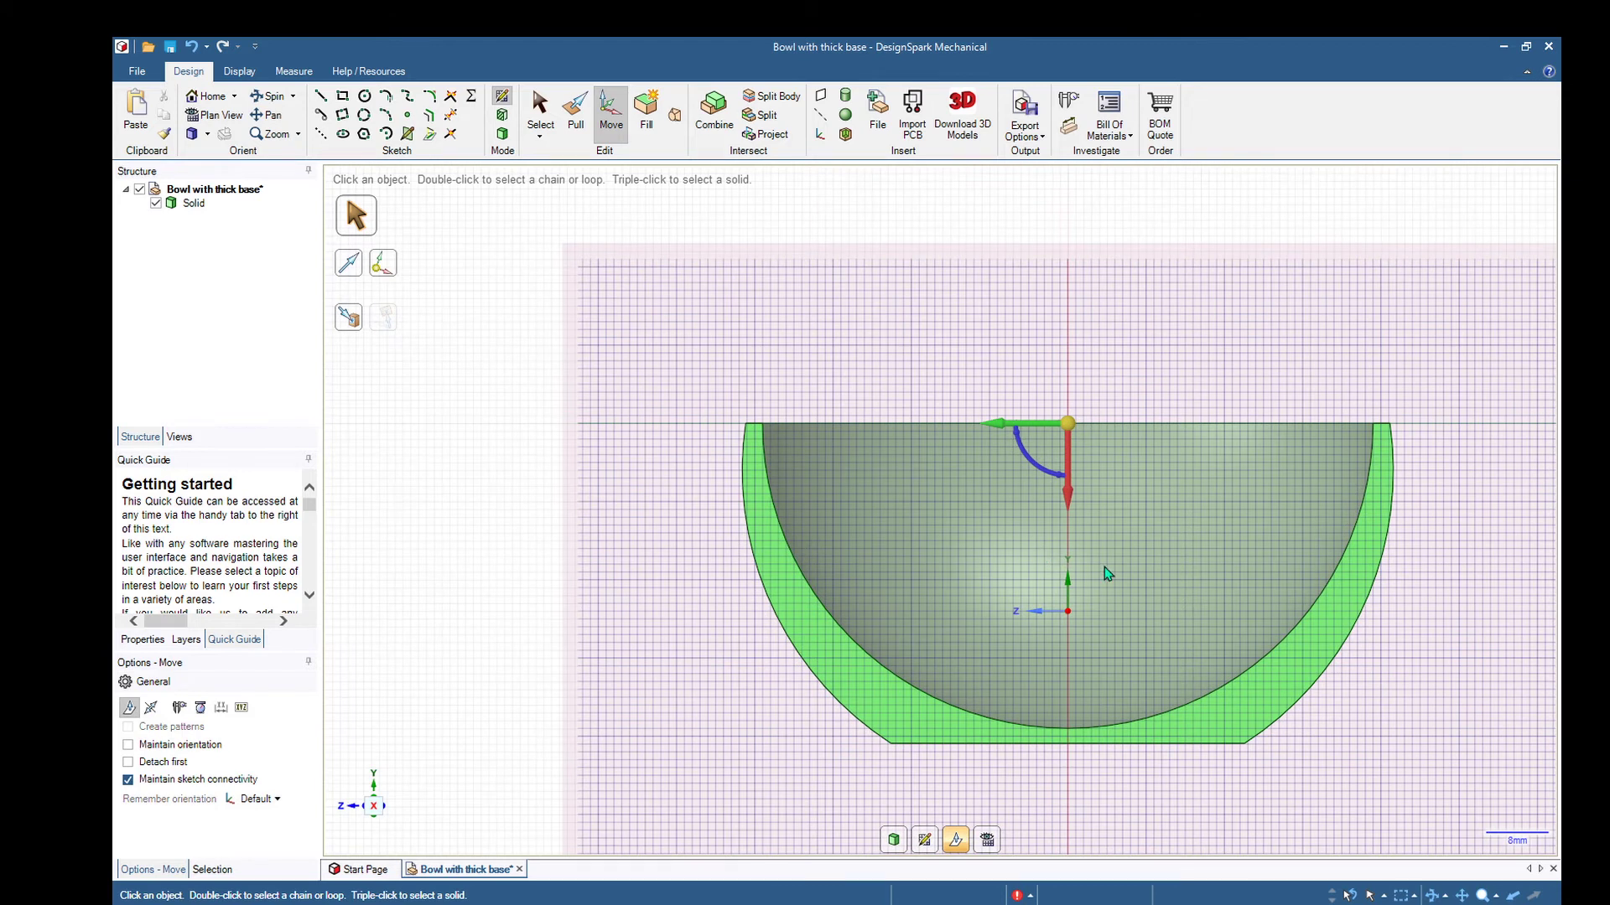
{"action": "middle_click_drag", "start_coordinate": [1134, 551], "coordinate": [945, 609], "text": "shift"}
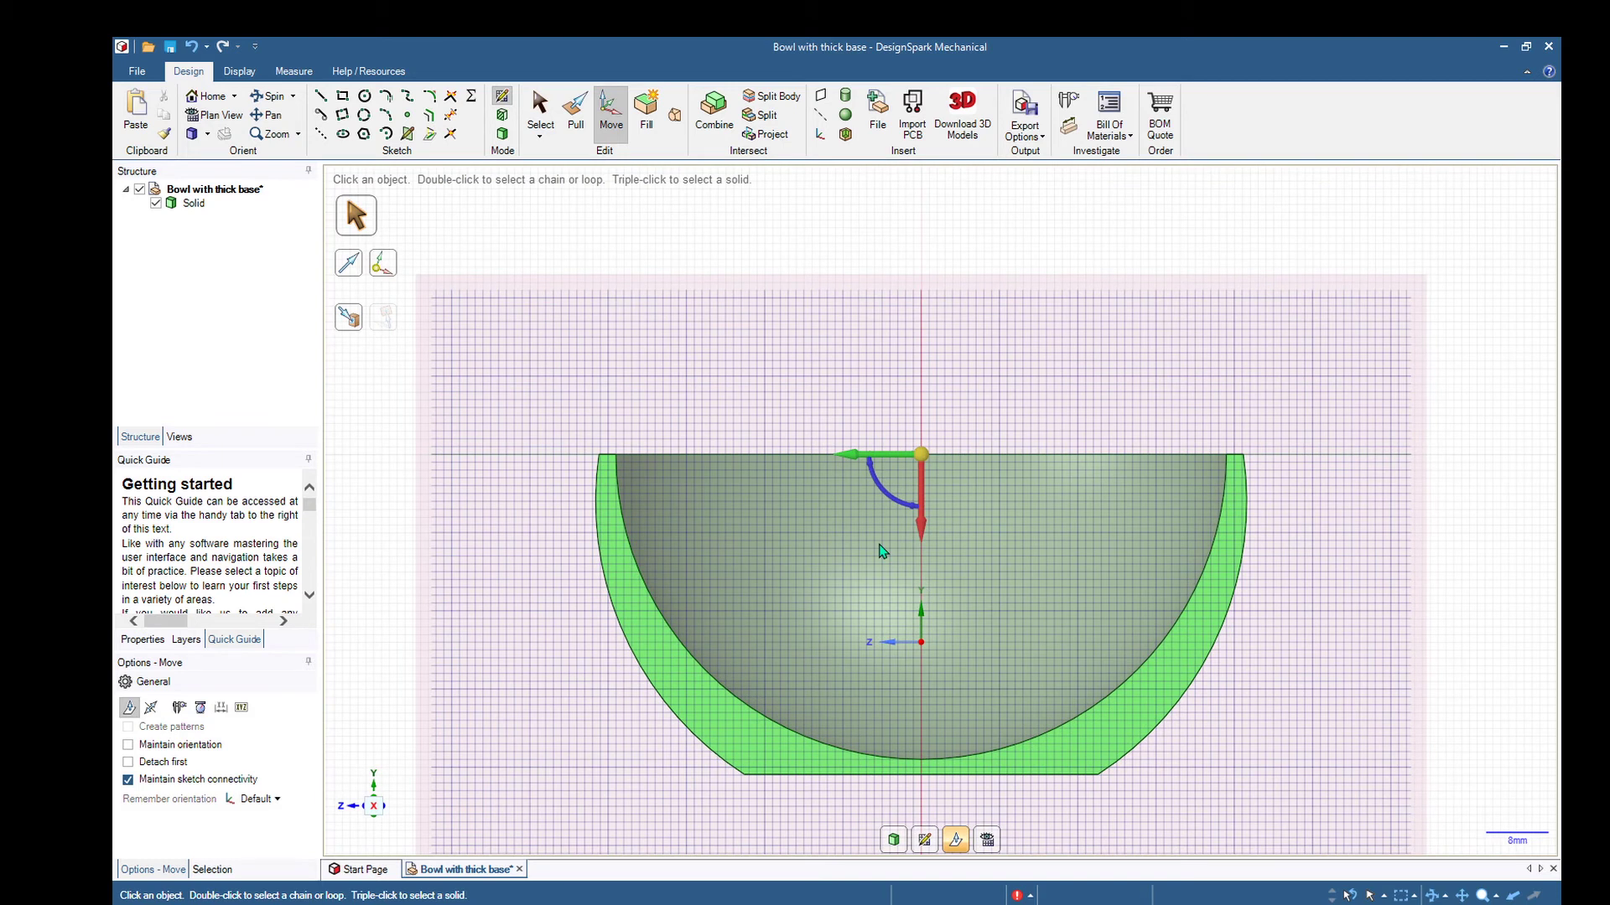
- Sketch a 70 mm diameter circle centred on the bowl's vertical axis, about 10 mm above the rim
{"action": "left_click", "coordinate": [365, 99]}
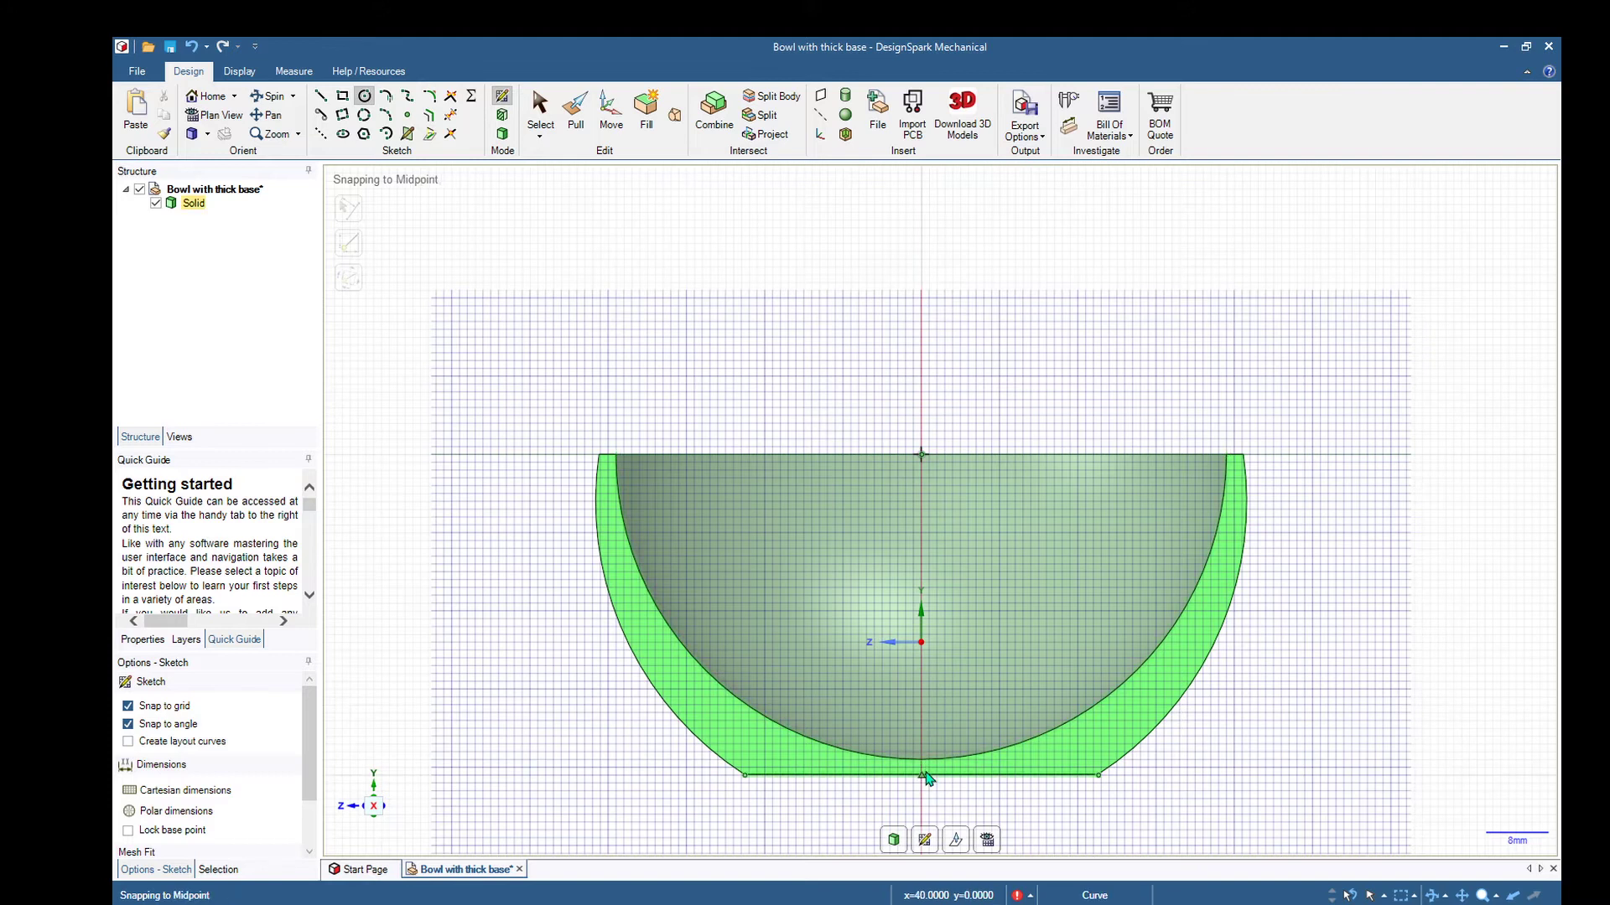
{"action": "left_click", "coordinate": [921, 377]}
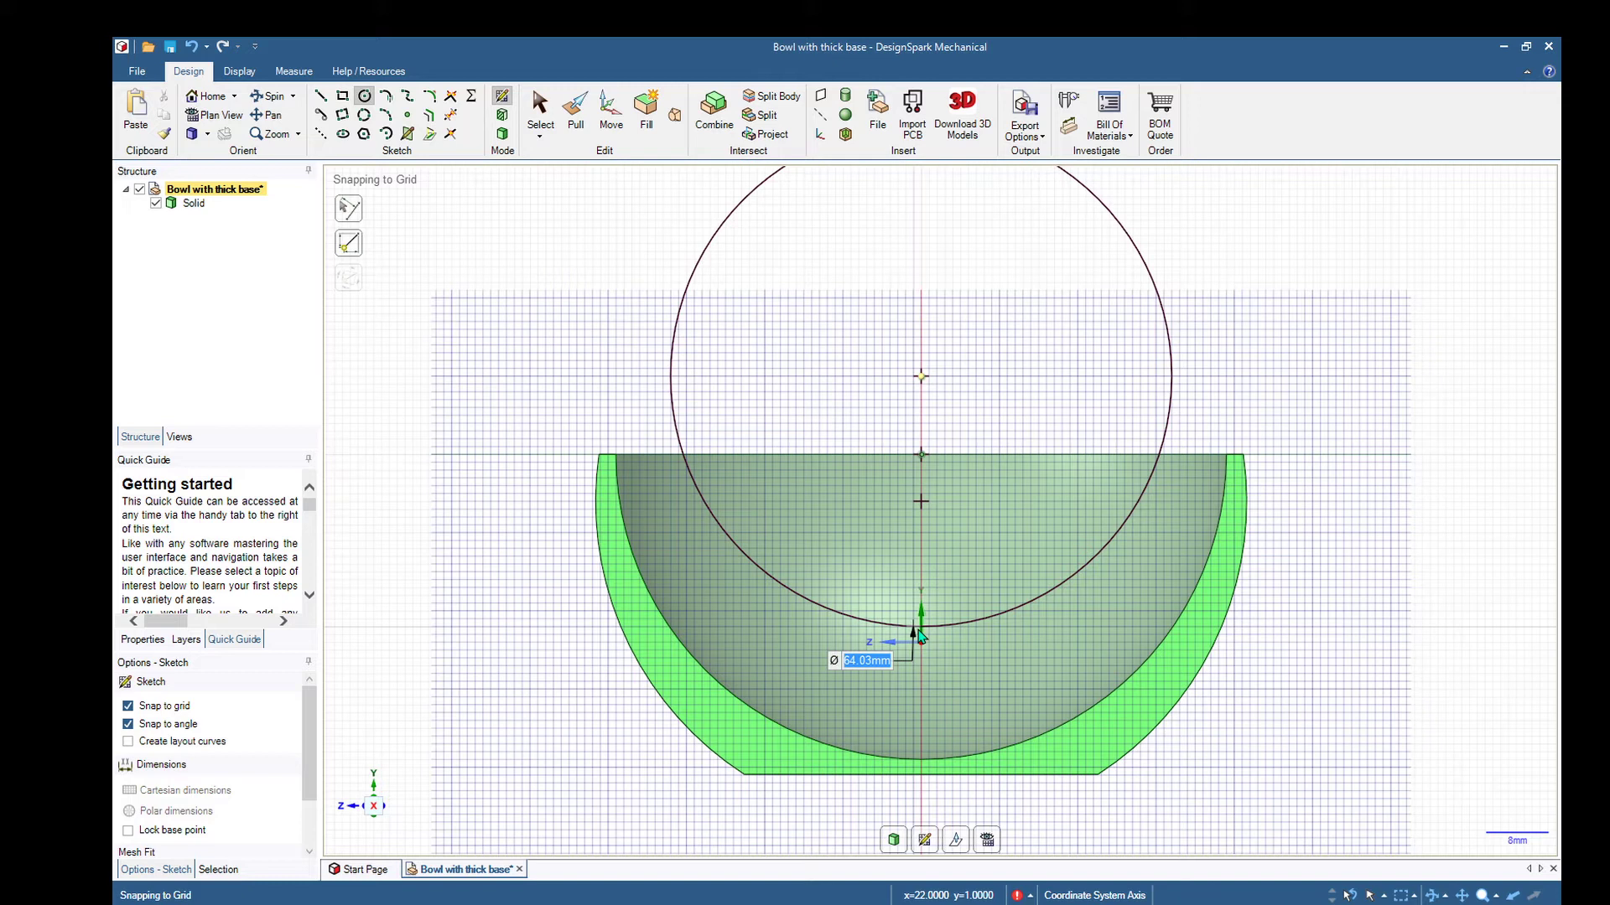
{"action": "type", "text": "70"}
{"action": "key", "text": "Return"}
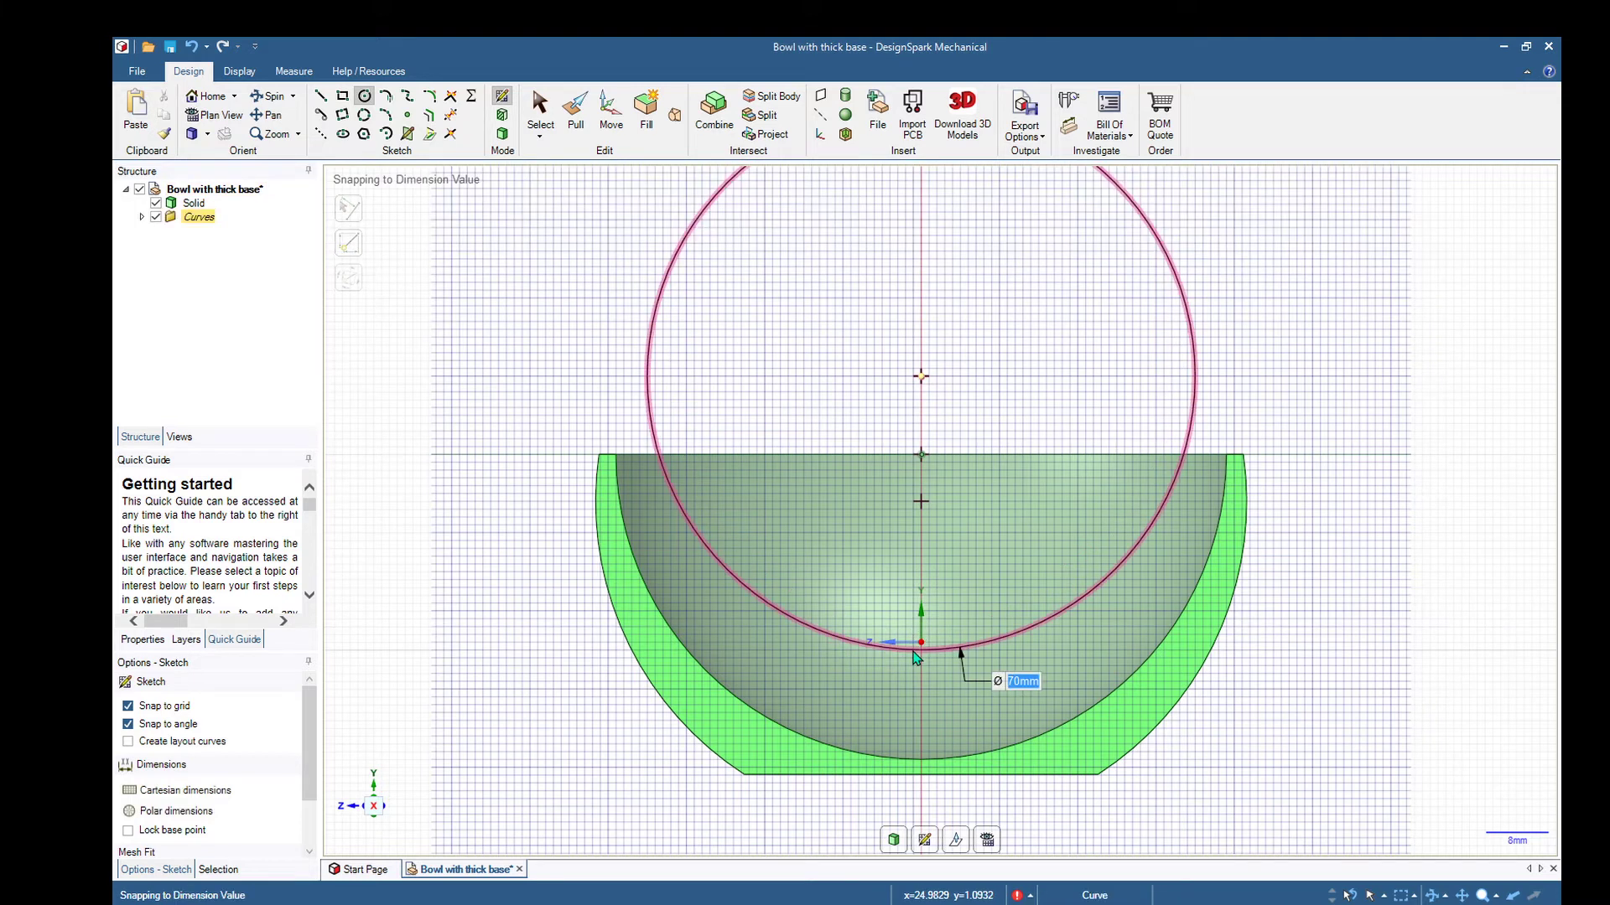
- Turn the circle sketch into a surface and create a copy of it rotated 90° about the bowl's vertical axis
{"action": "key", "text": "p"}
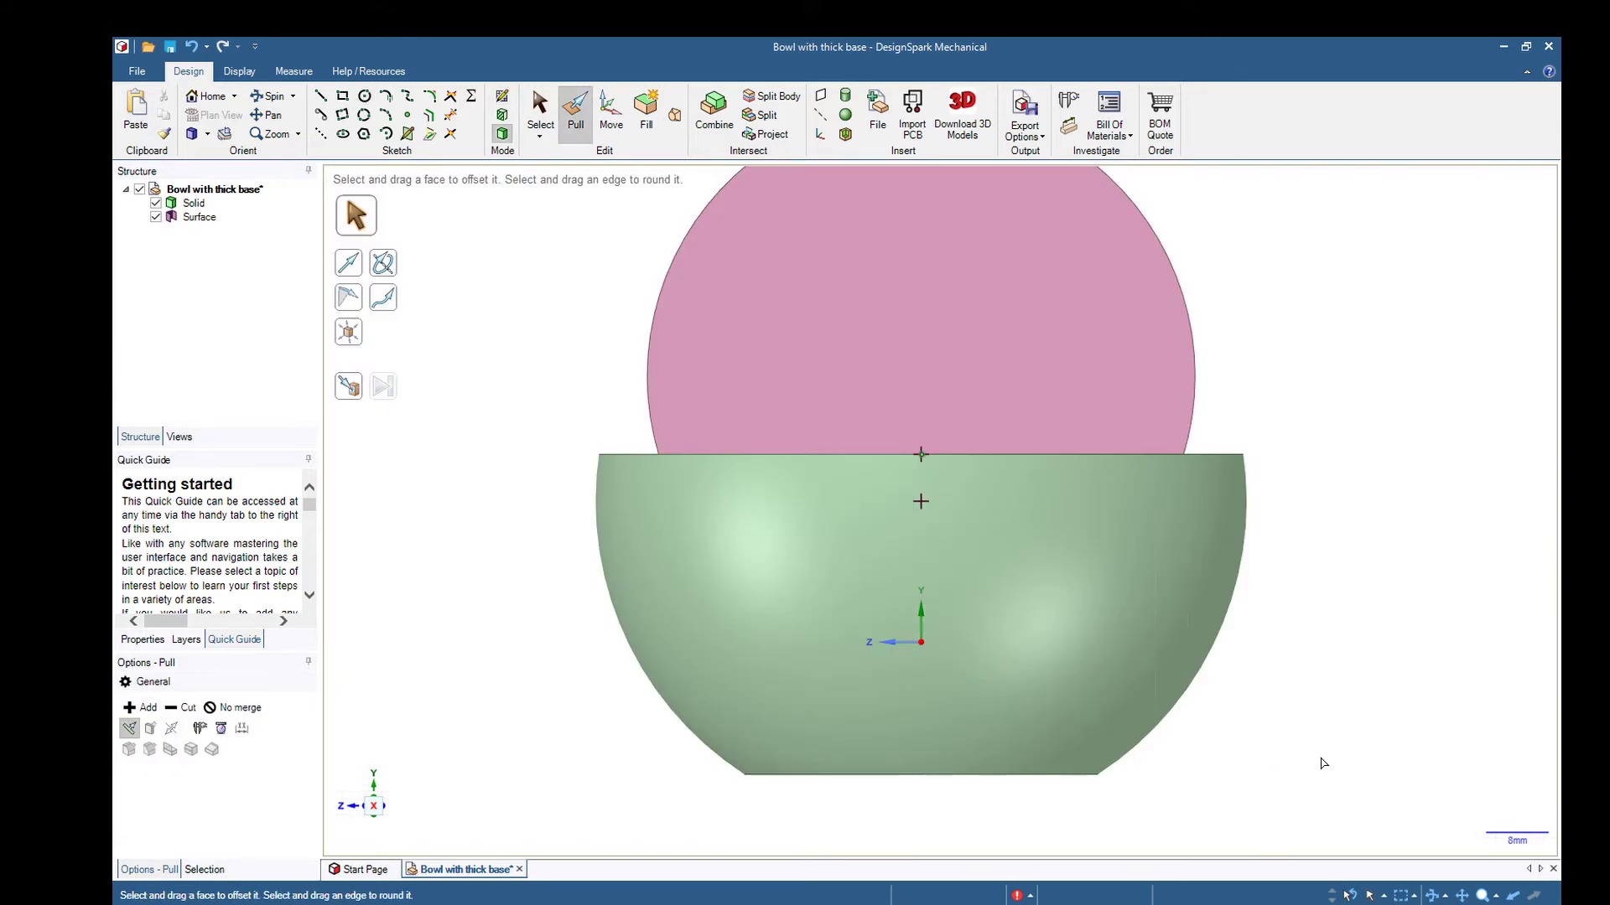
{"action": "middle_click_drag", "start_coordinate": [1323, 762], "coordinate": [1149, 782]}
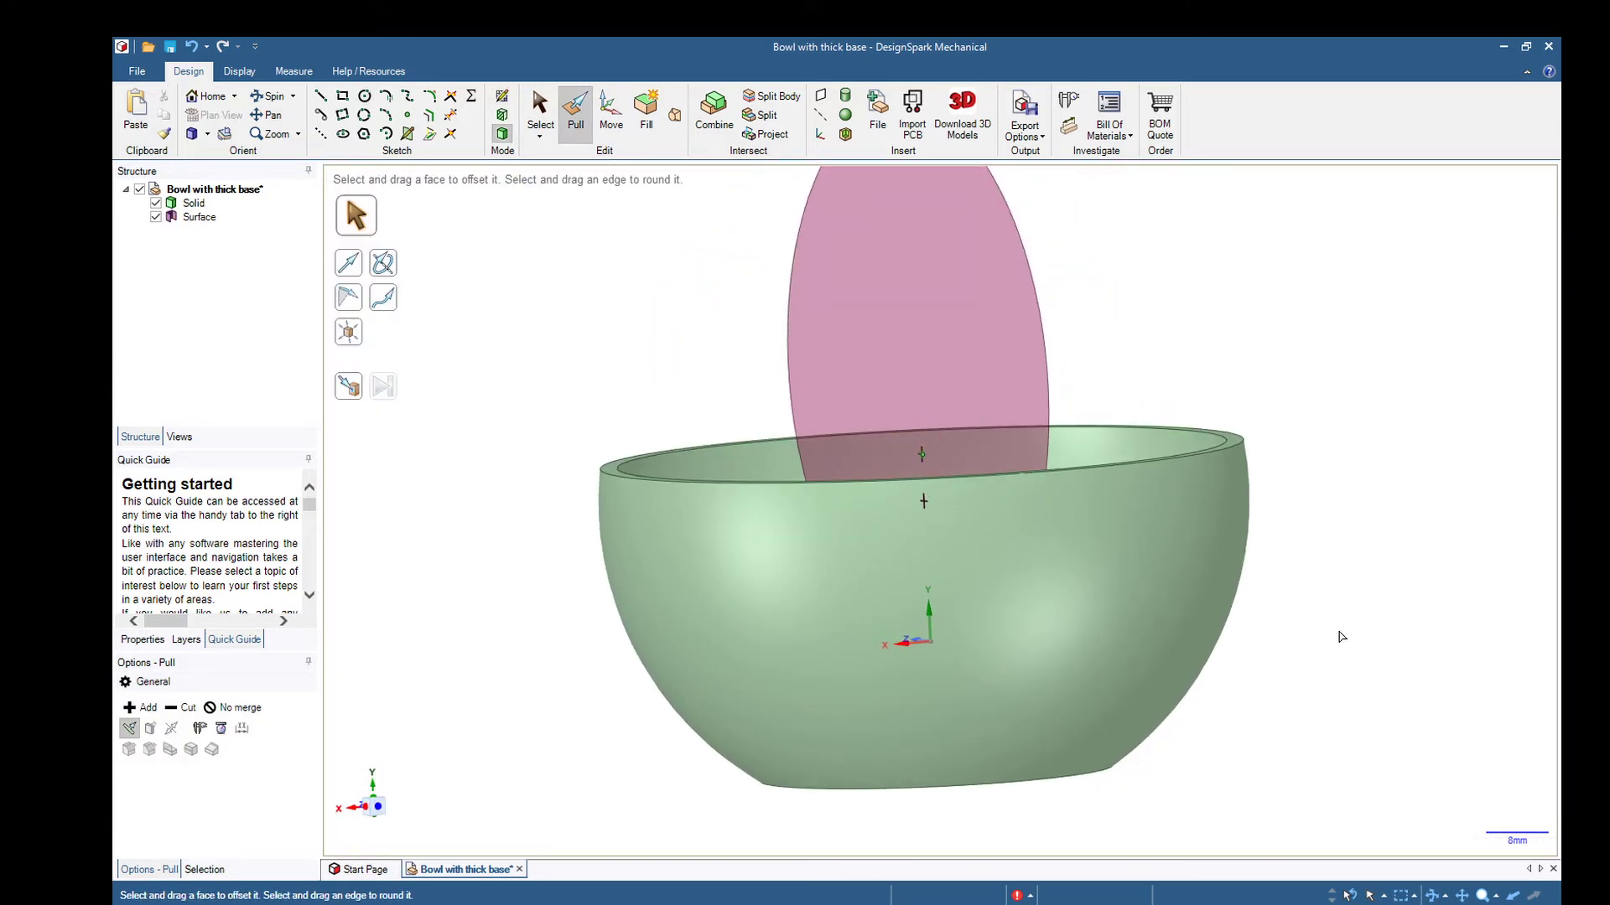
{"action": "left_click", "coordinate": [199, 219]}
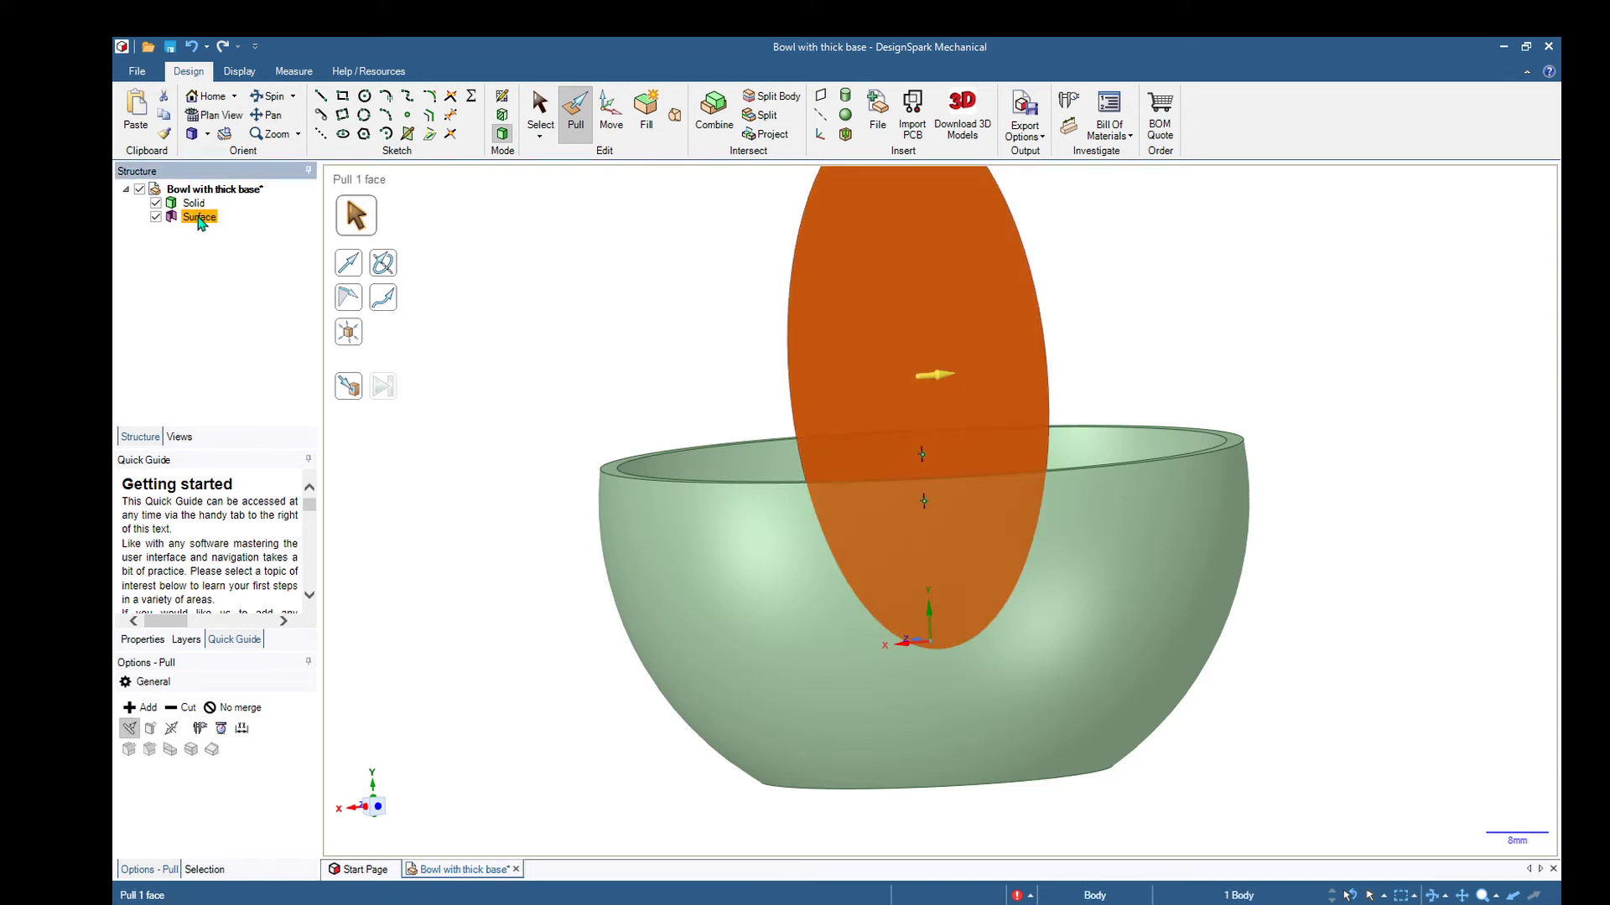
{"action": "left_click", "coordinate": [619, 118]}
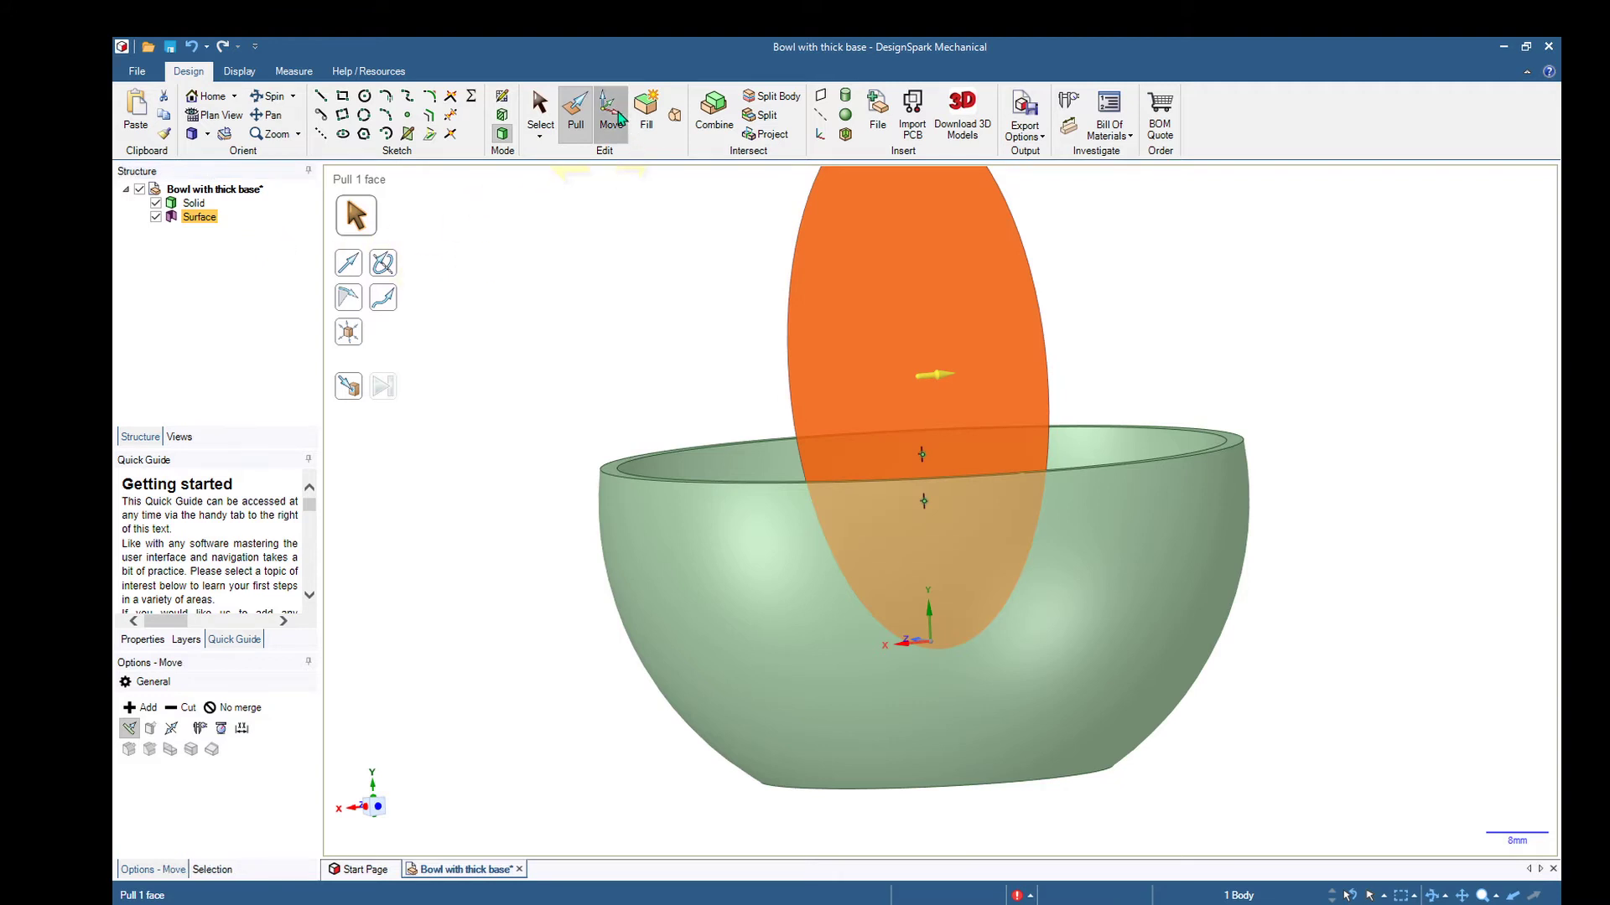
{"action": "middle_click_drag", "start_coordinate": [1211, 334], "coordinate": [1338, 397]}
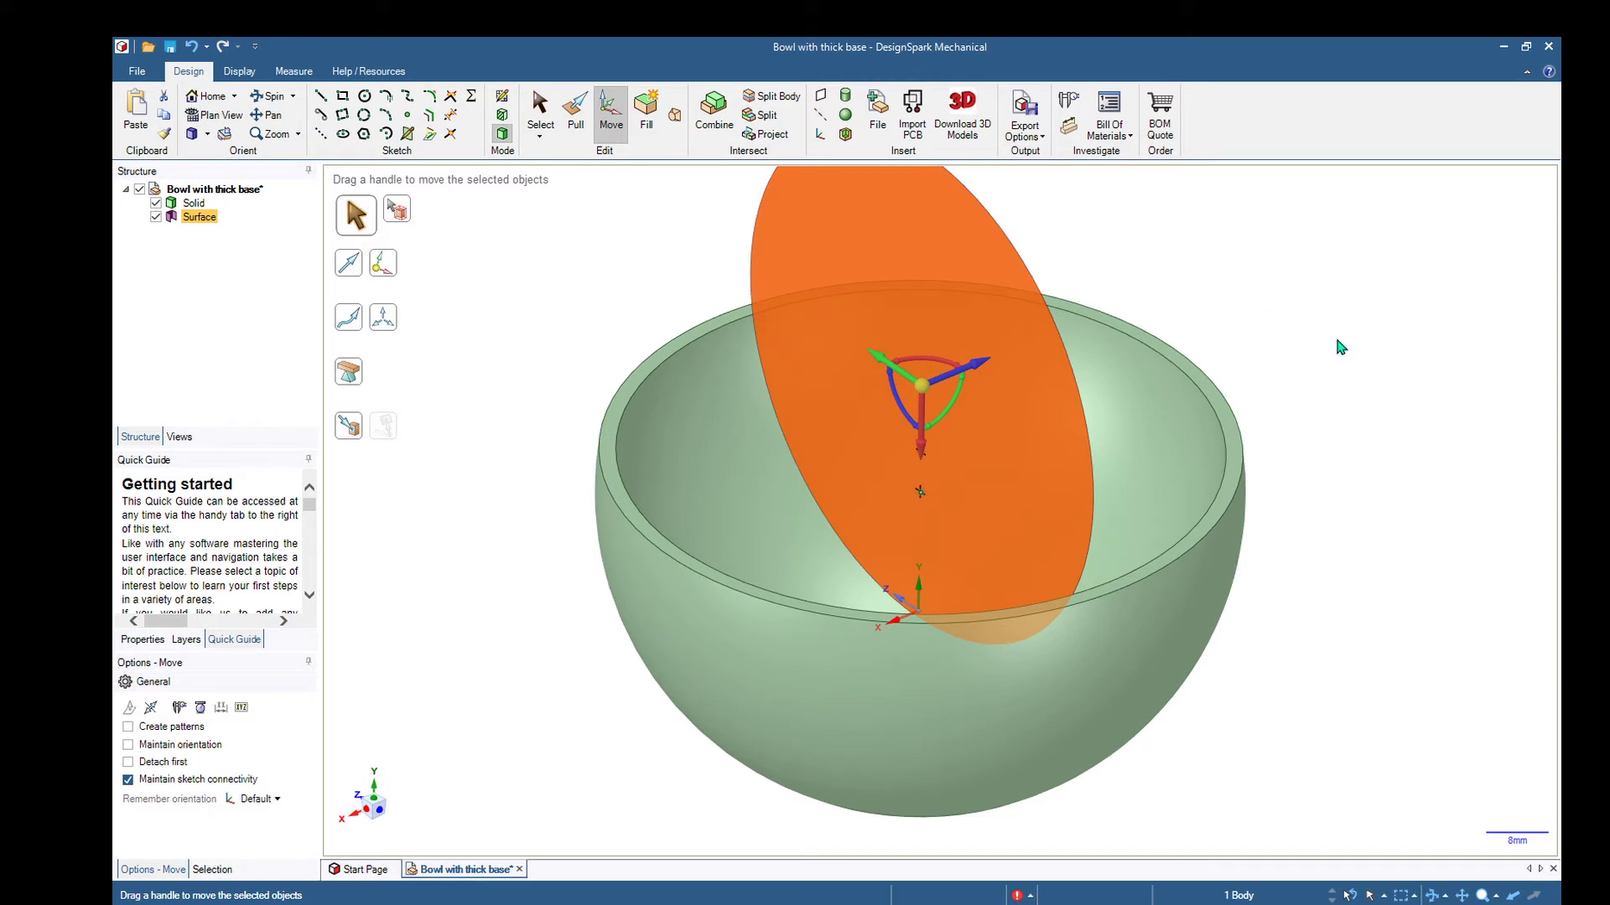
{"action": "key", "text": "ctrl"}
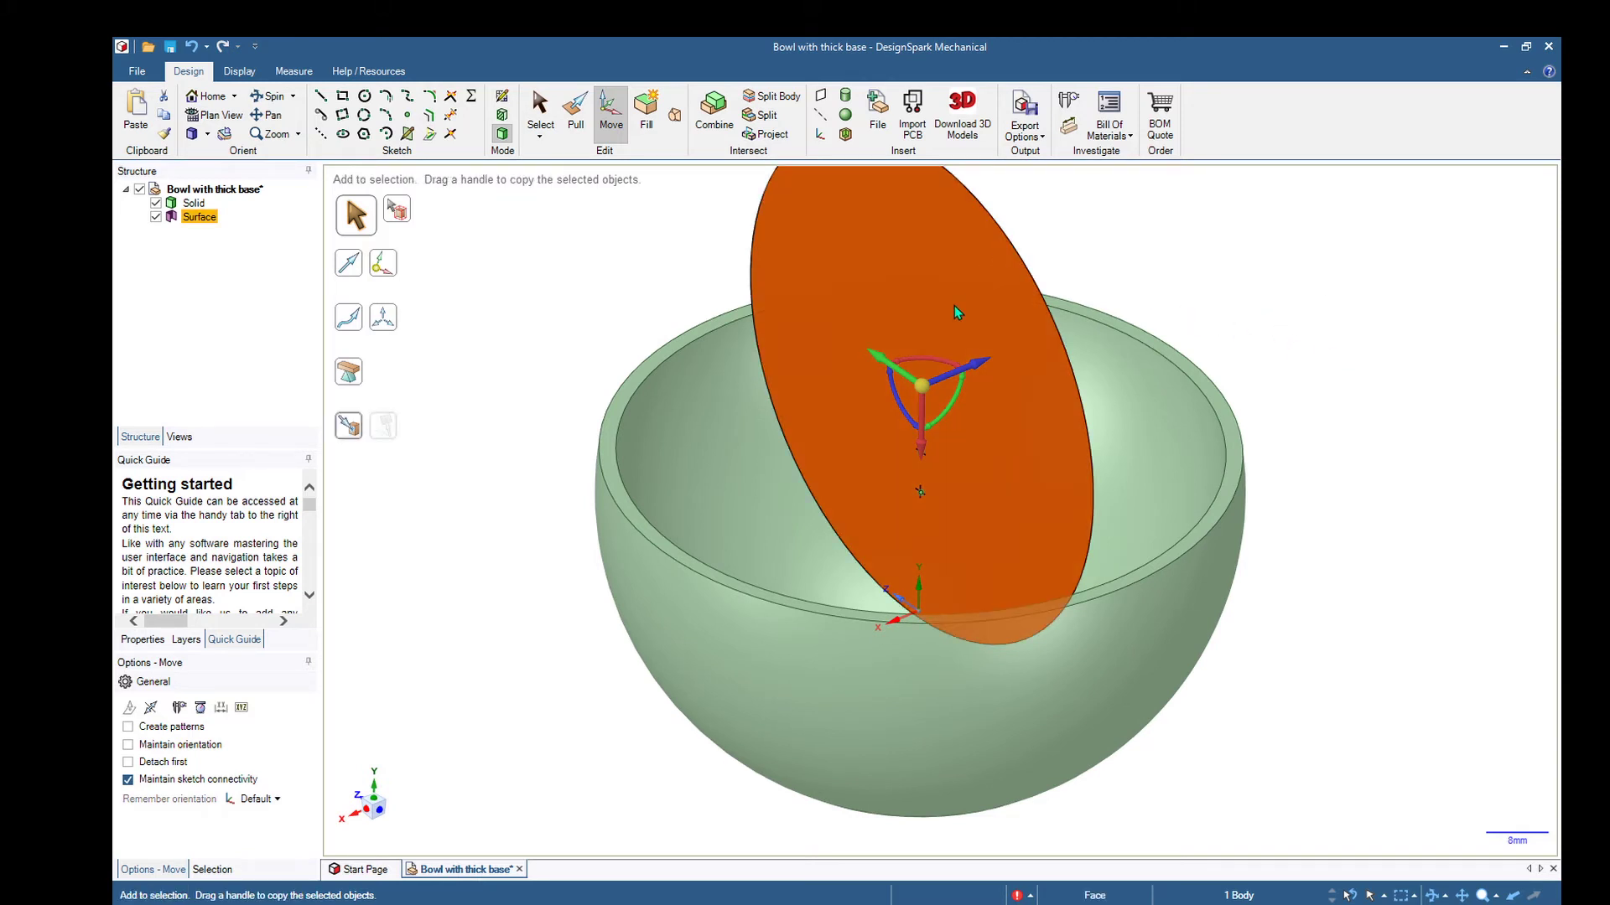
{"action": "left_click_drag", "start_coordinate": [933, 362], "coordinate": [958, 386], "text": "ctrl"}
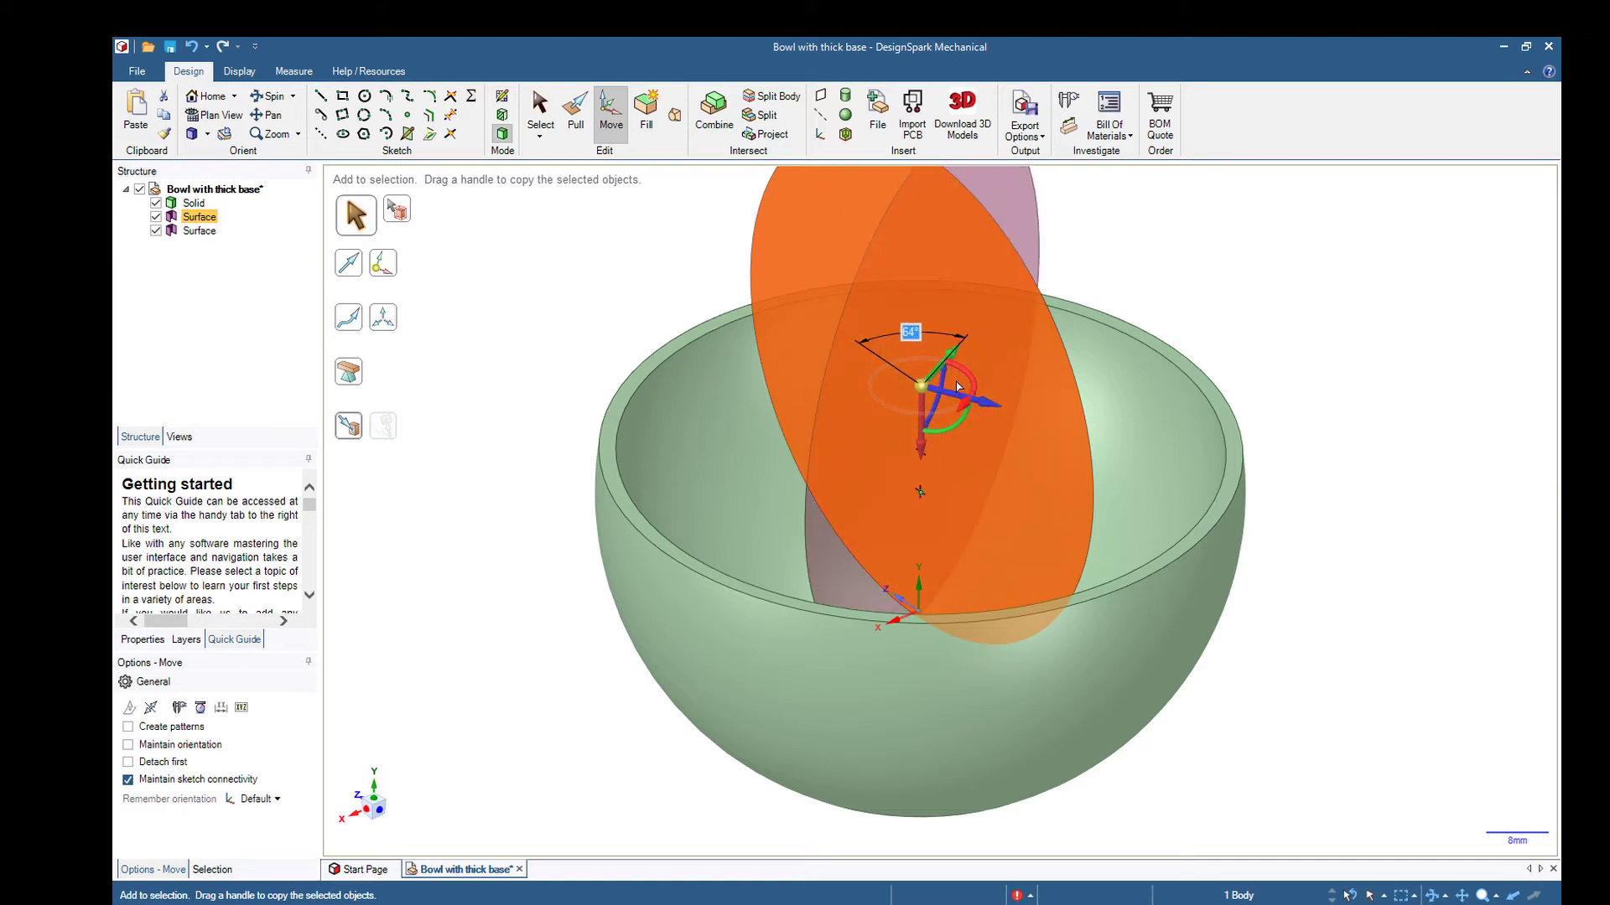
{"action": "type", "text": "90"}
{"action": "key", "text": "Return"}
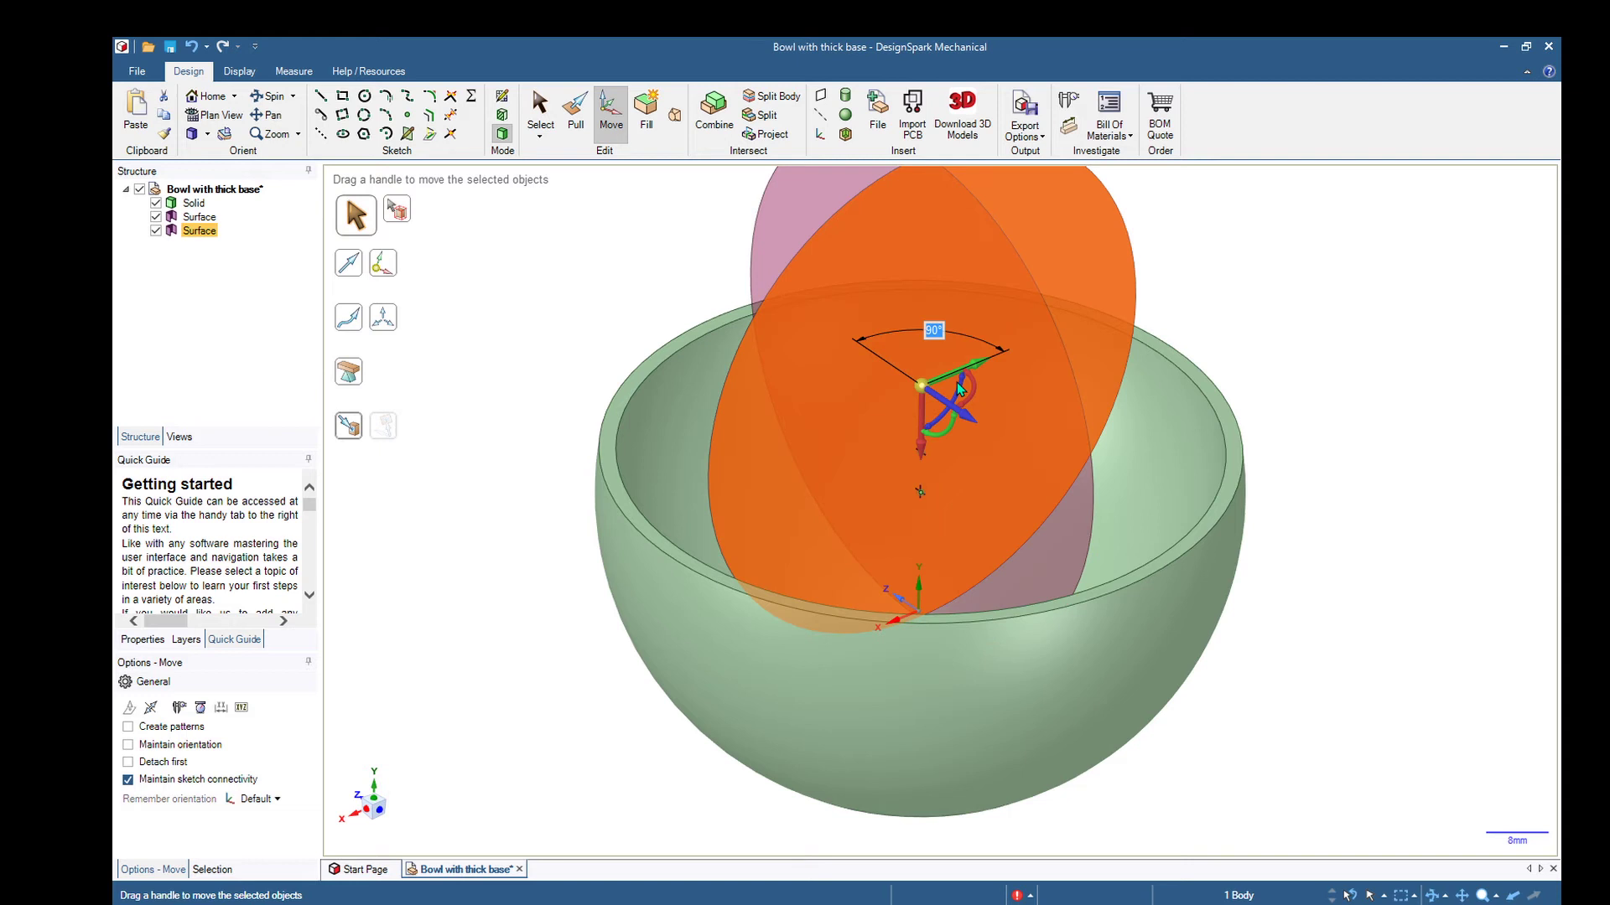
- Move the original circular surface 53 mm along its normal, out past the bowl's wall
{"action": "left_click", "coordinate": [1411, 355]}
{"action": "middle_click_drag", "start_coordinate": [1329, 244], "coordinate": [1319, 280]}
{"action": "left_click", "coordinate": [769, 330]}
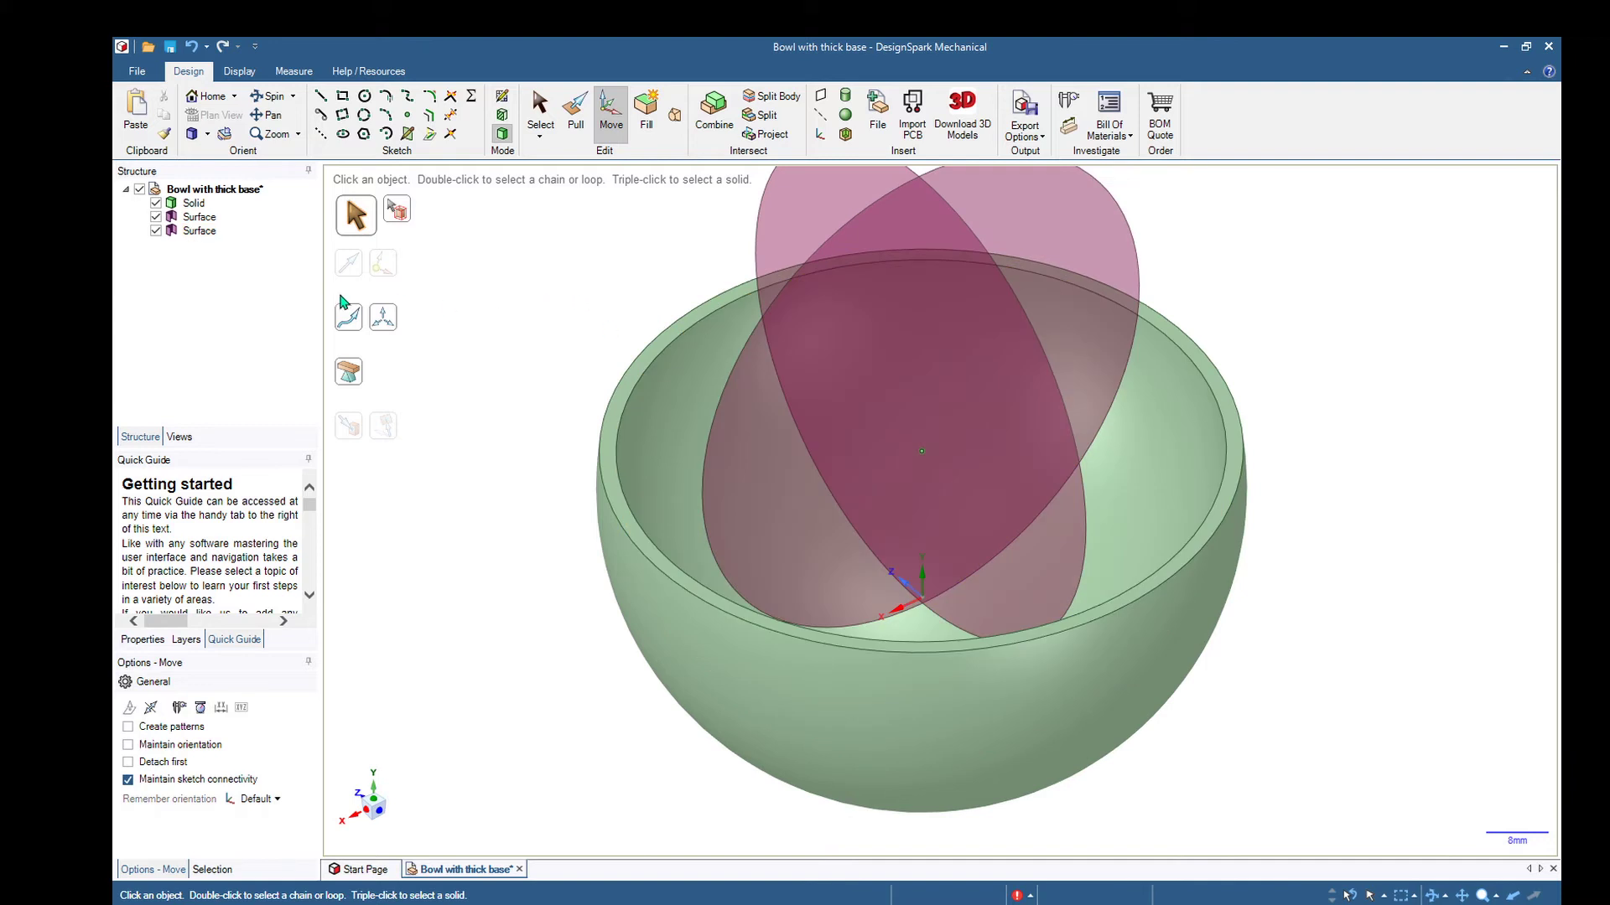
{"action": "left_click", "coordinate": [199, 217]}
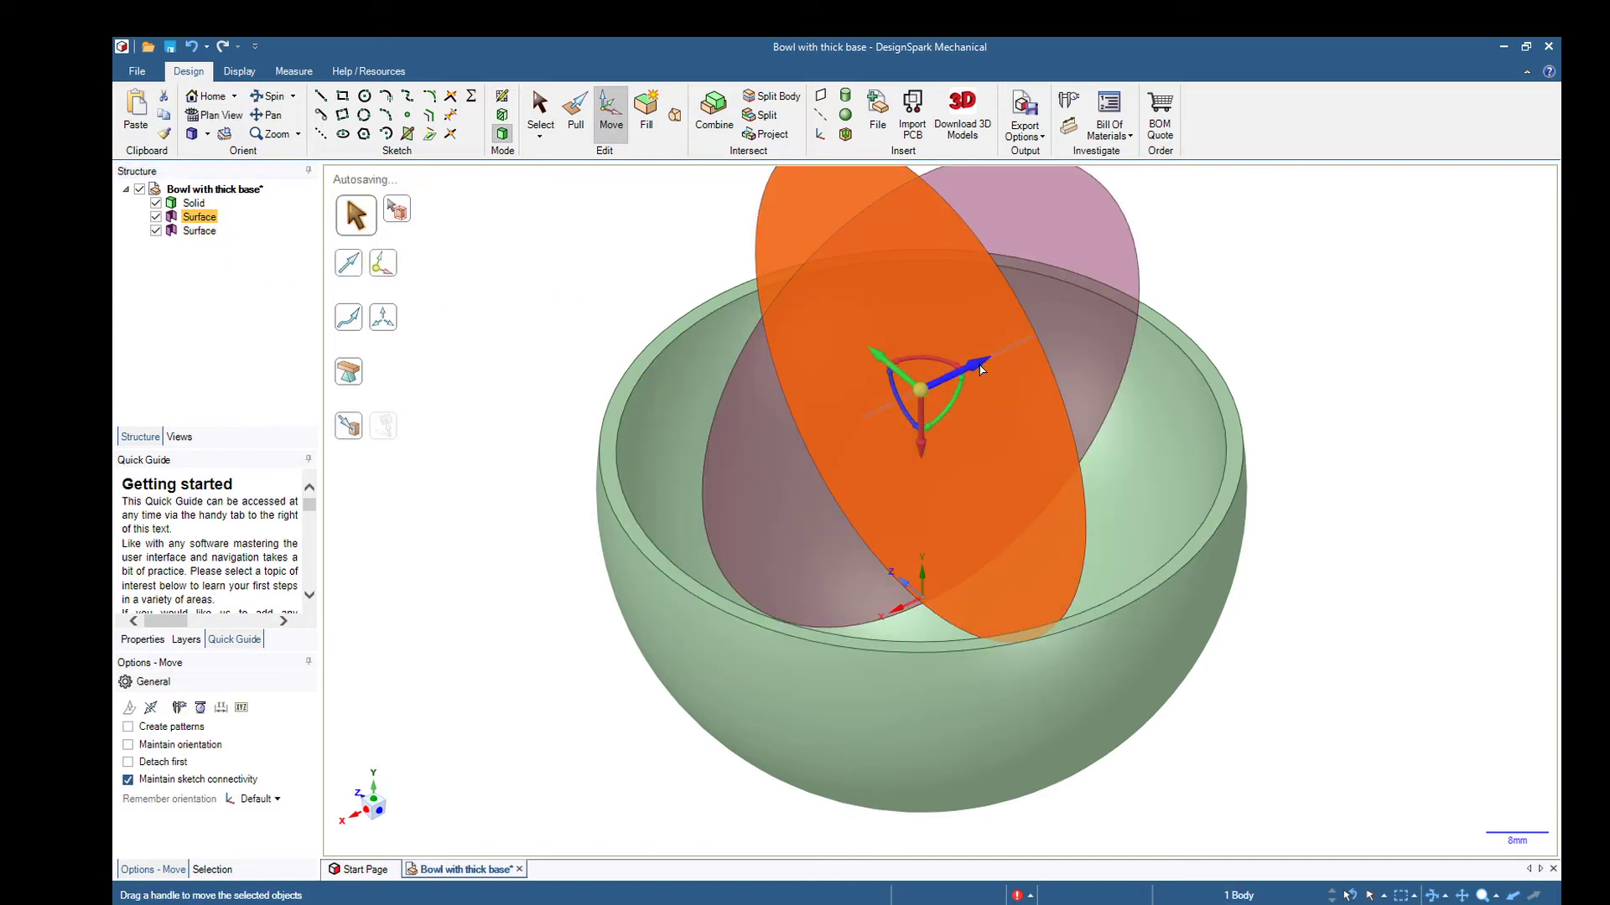
{"action": "left_click_drag", "start_coordinate": [978, 367], "coordinate": [663, 452]}
{"action": "type", "text": "53"}
{"action": "key", "text": "Return"}
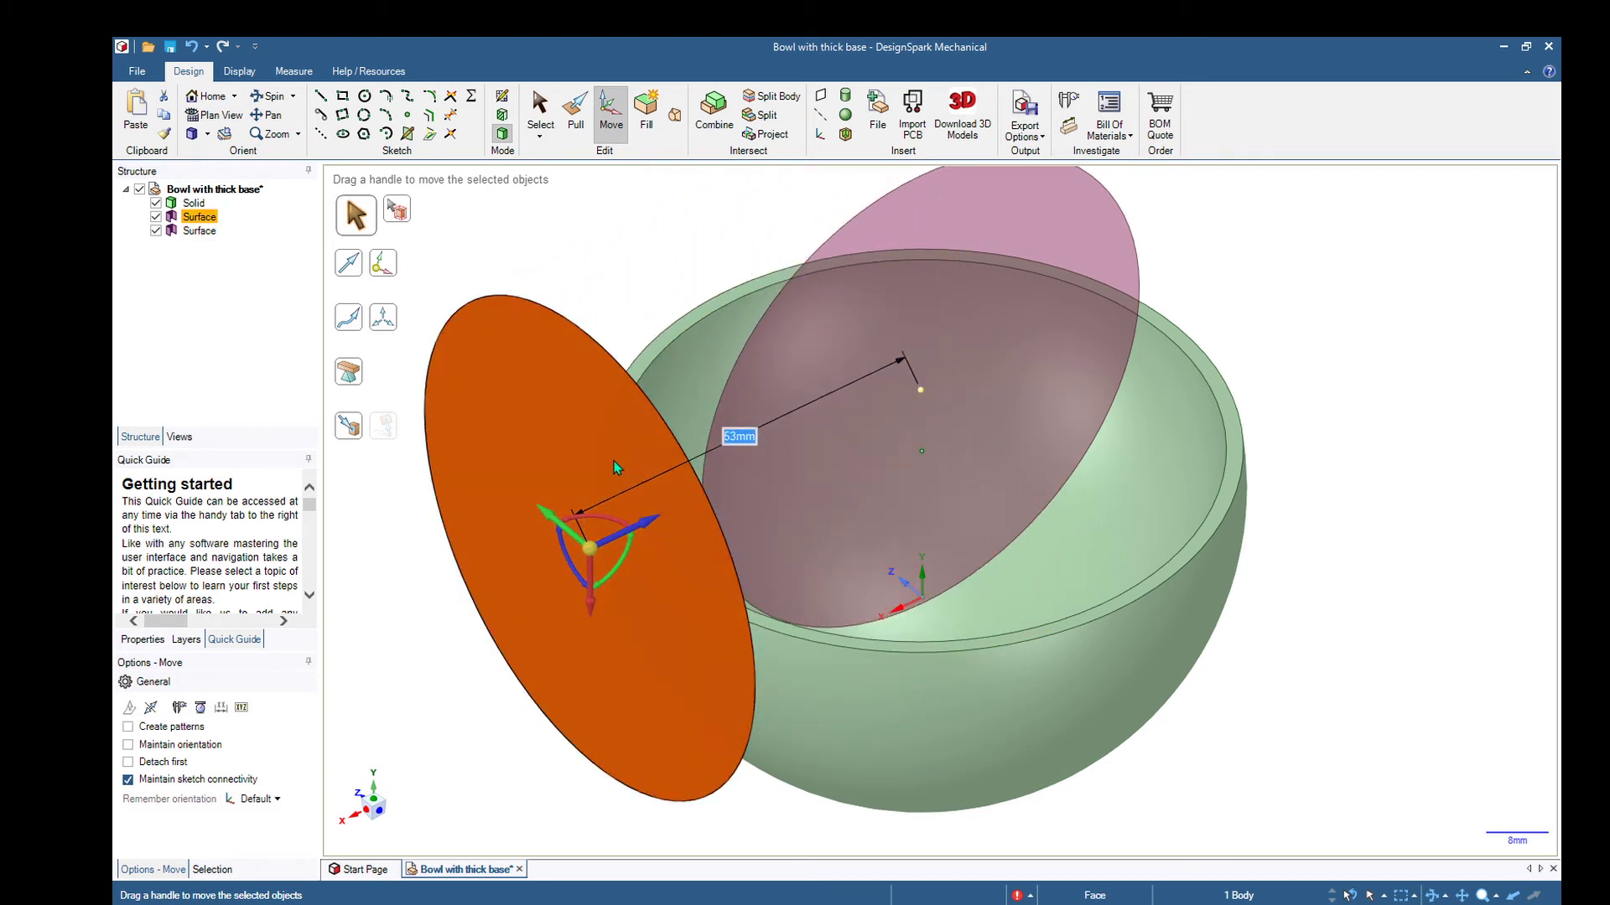
- Move the rotated circular surface about 50.75 mm along its normal to outside the adjacent side of the bowl
{"action": "left_click", "coordinate": [197, 230]}
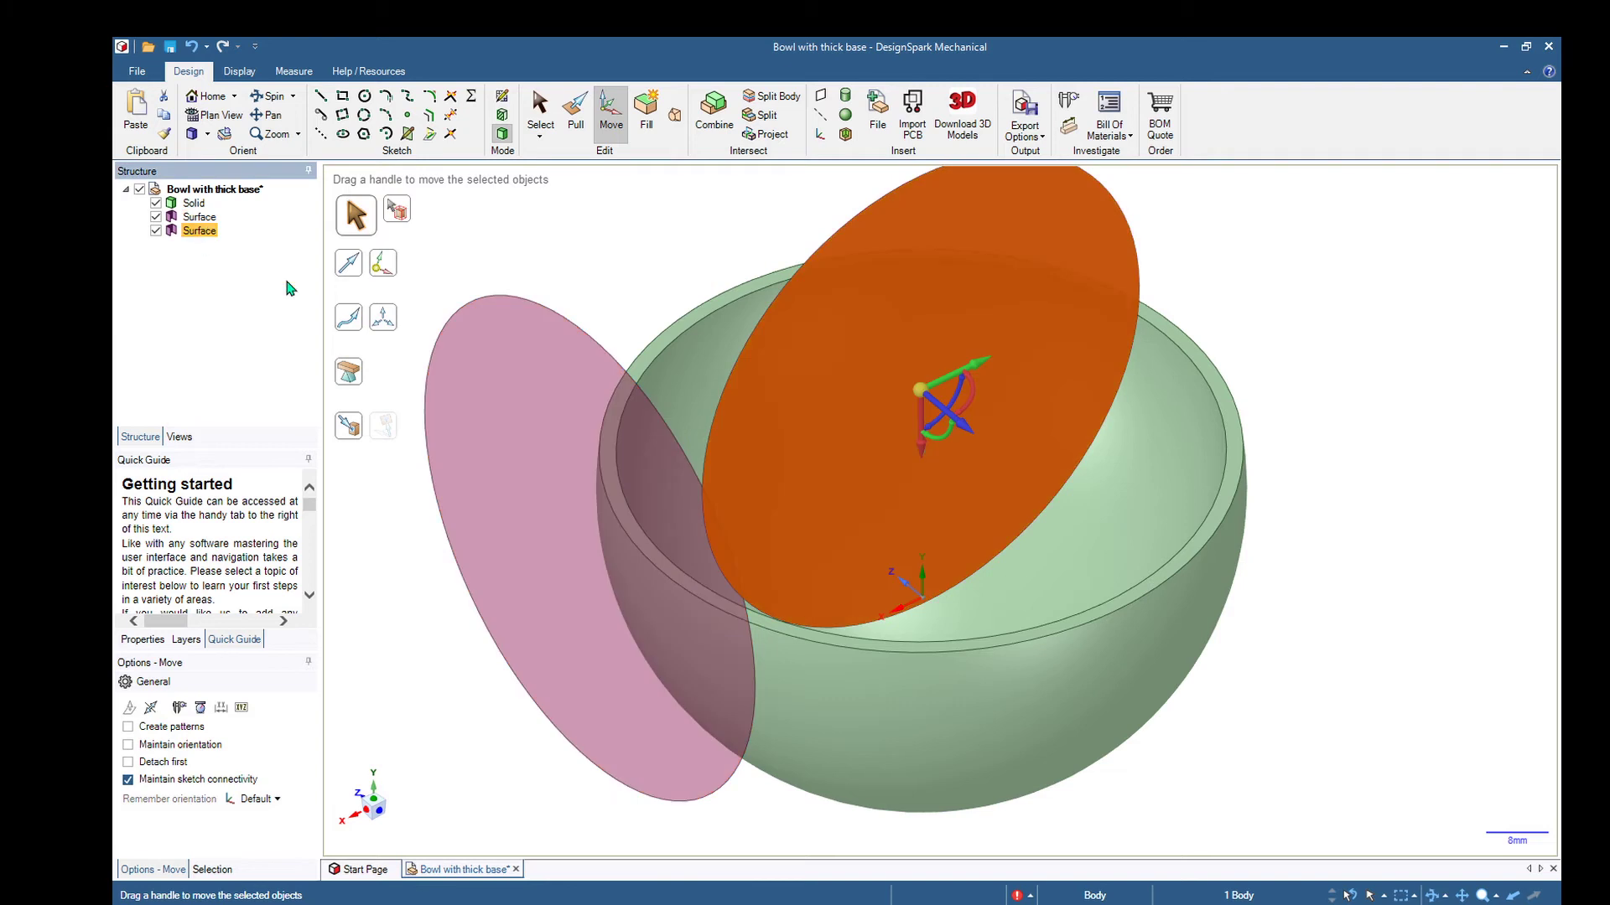
{"action": "left_click_drag", "start_coordinate": [968, 429], "coordinate": [1183, 654]}
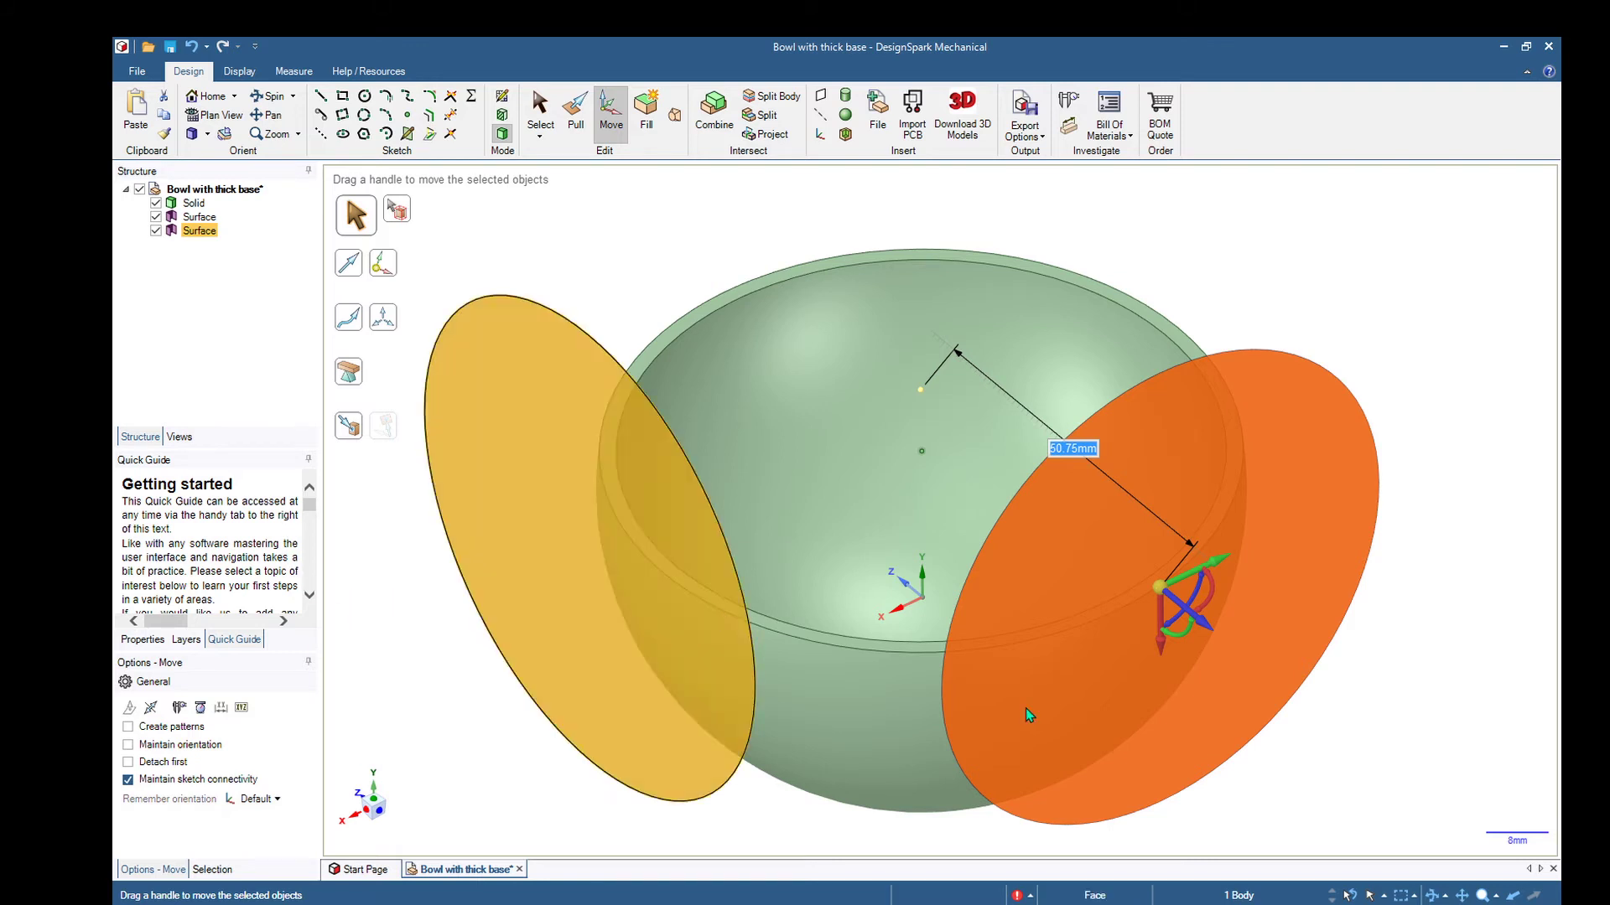
{"action": "left_click", "coordinate": [530, 471], "text": "ctrl"}
{"action": "left_click", "coordinate": [447, 533], "text": "ctrl"}
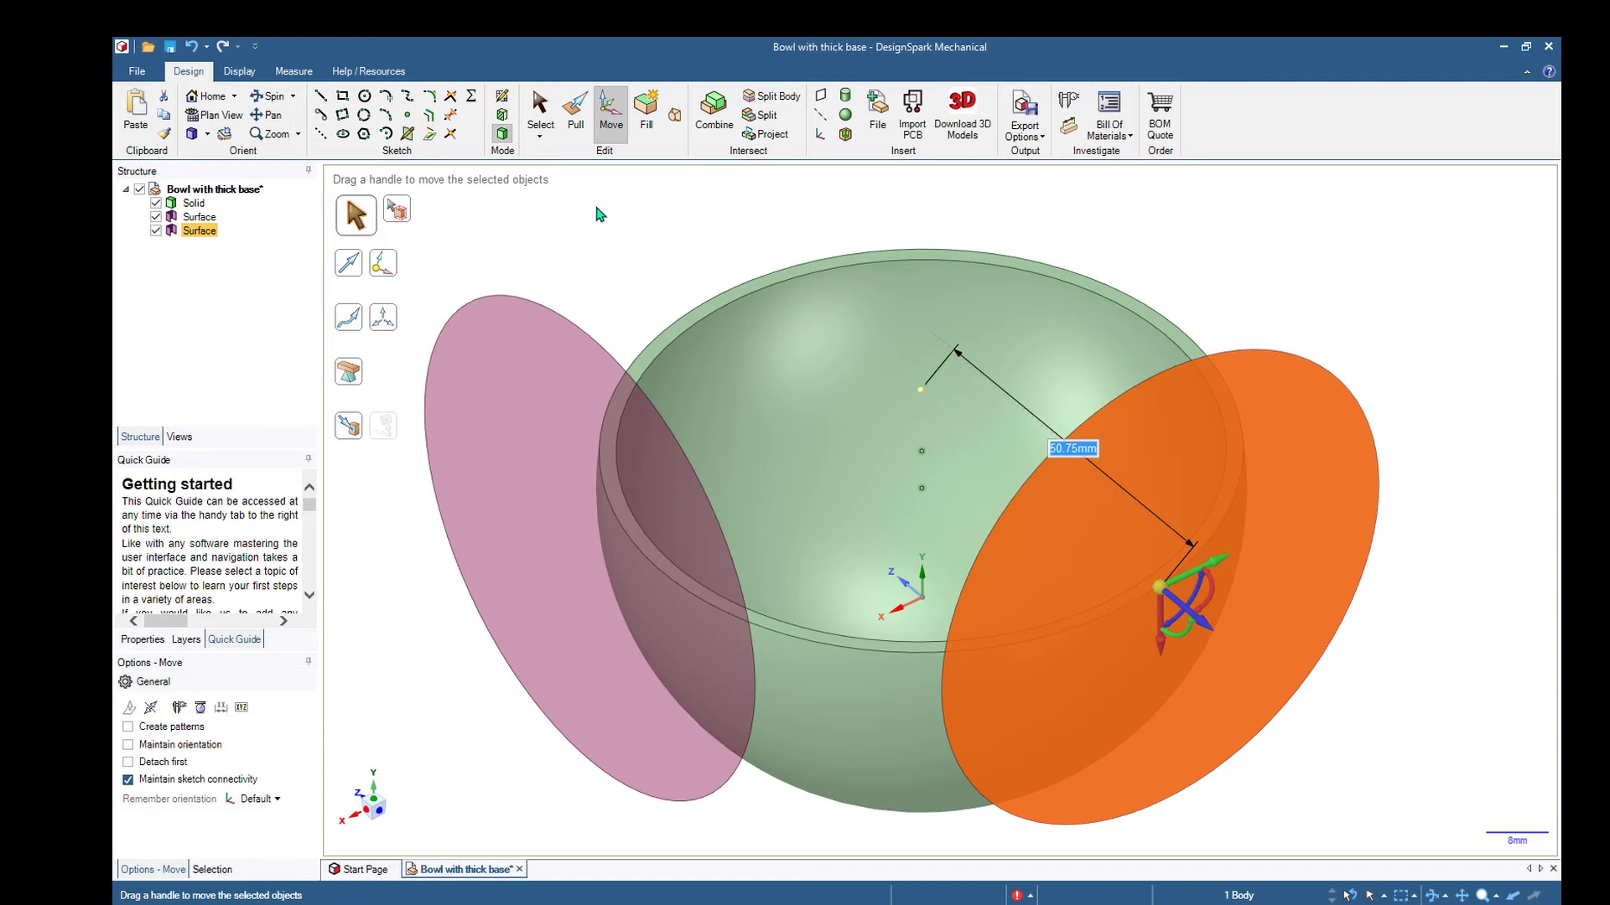
- Pull the rotated circular surface through the entire bowl with the Cut option to scoop out two opposite sides
{"action": "left_click", "coordinate": [575, 109]}
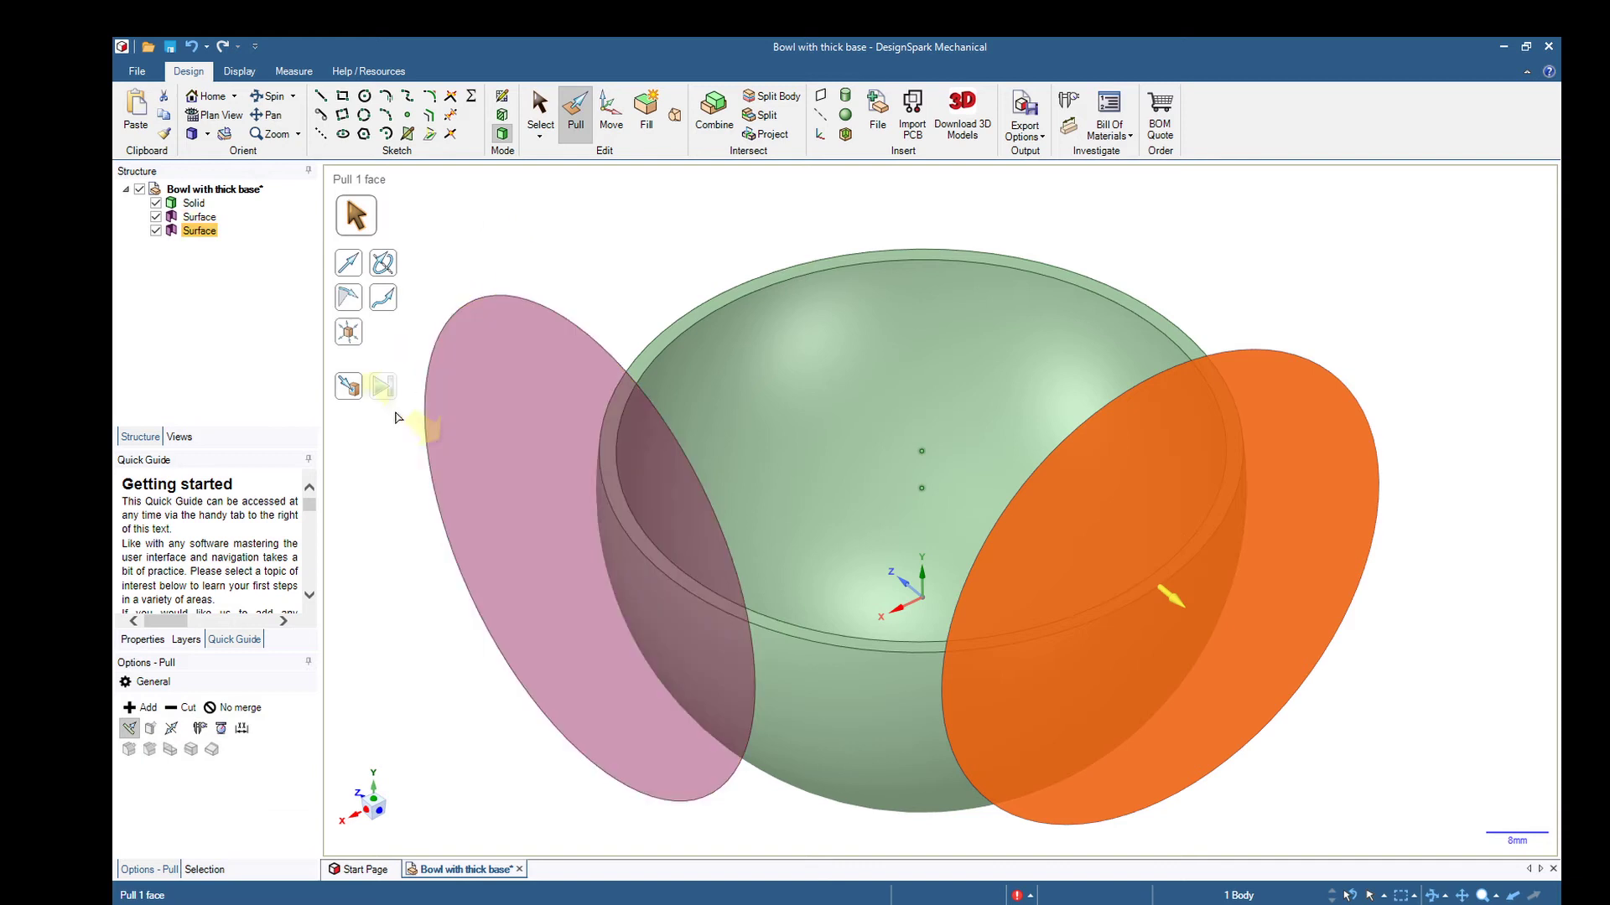
{"action": "left_click", "coordinate": [179, 708]}
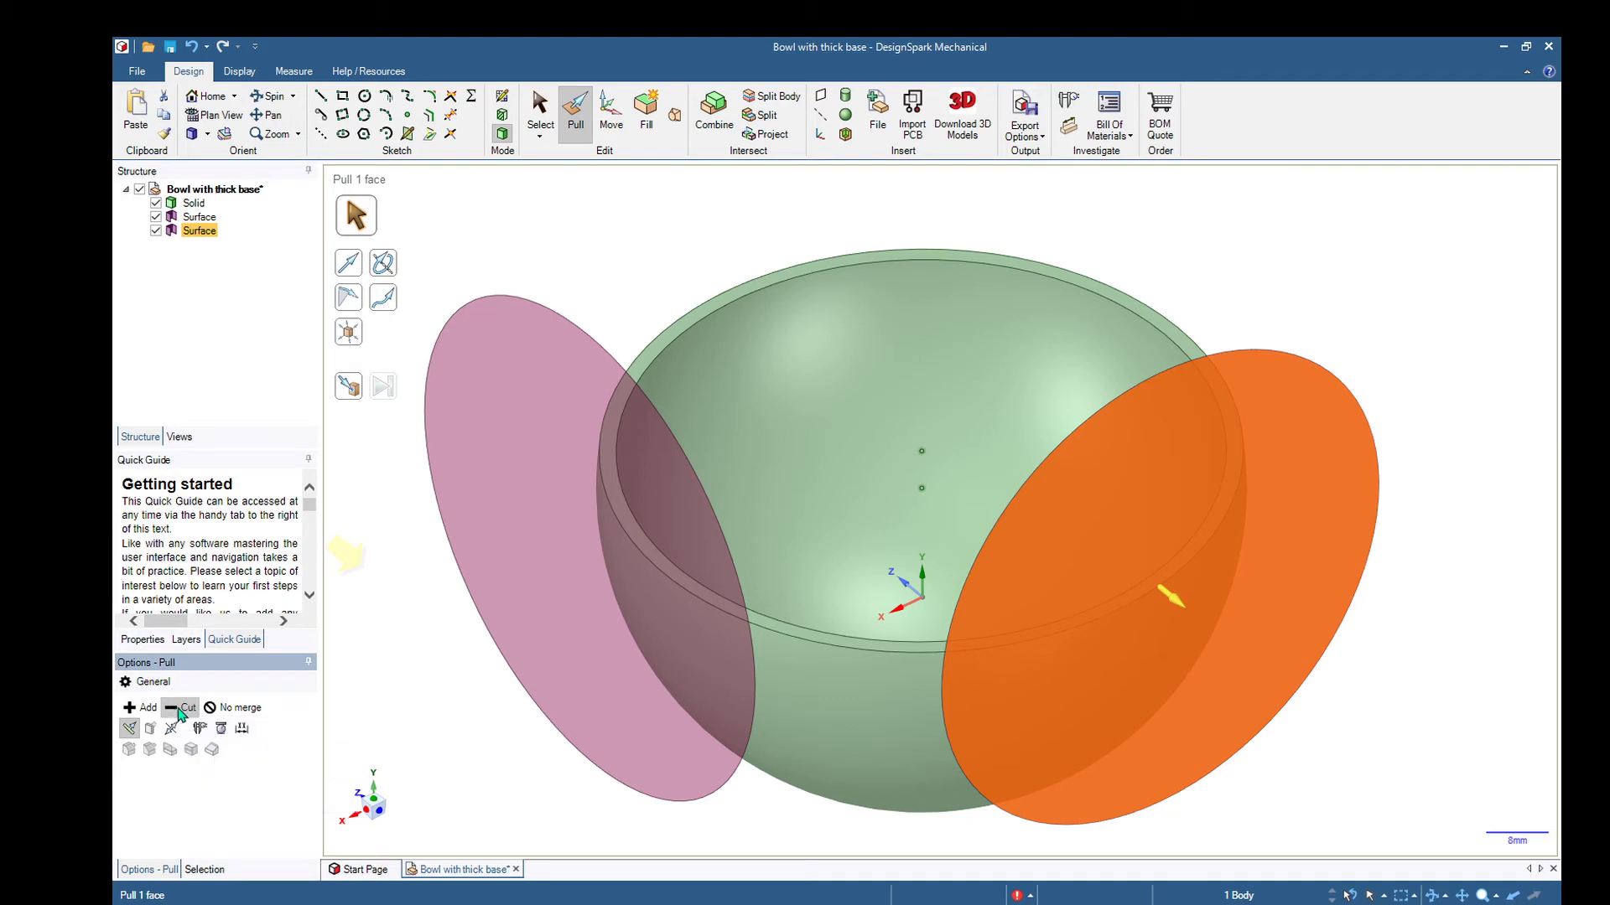
{"action": "left_click", "coordinate": [1172, 600]}
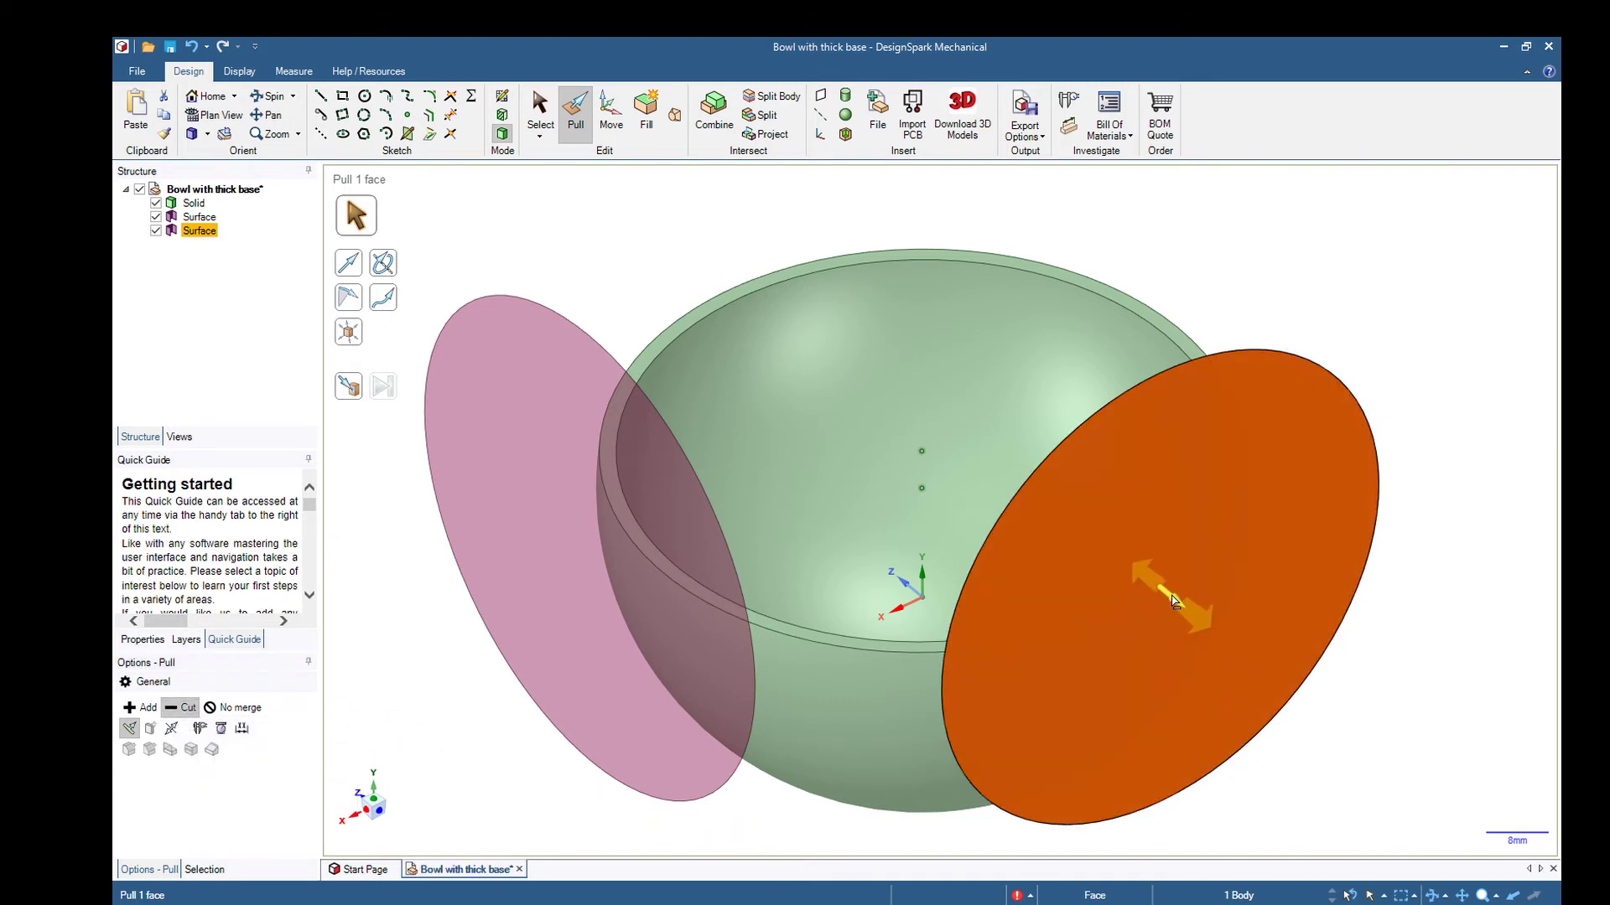
{"action": "left_click_drag", "start_coordinate": [1172, 600], "coordinate": [671, 247]}
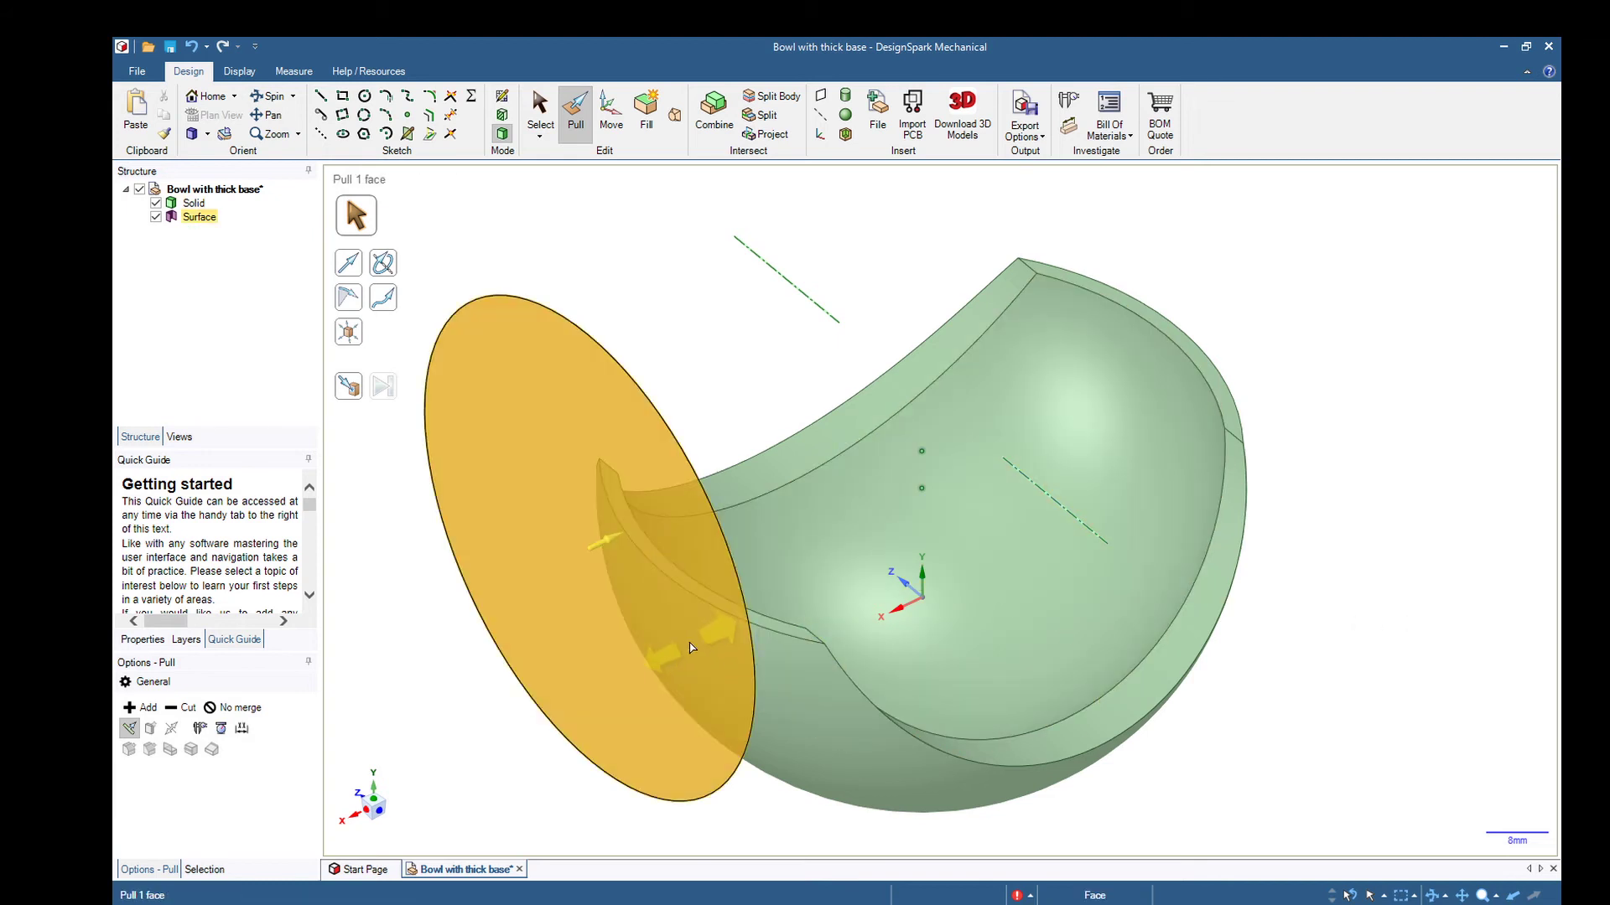
- Cut the bowl's other two opposite sides by pulling the remaining circular surface completely through it
{"action": "left_click", "coordinate": [196, 218]}
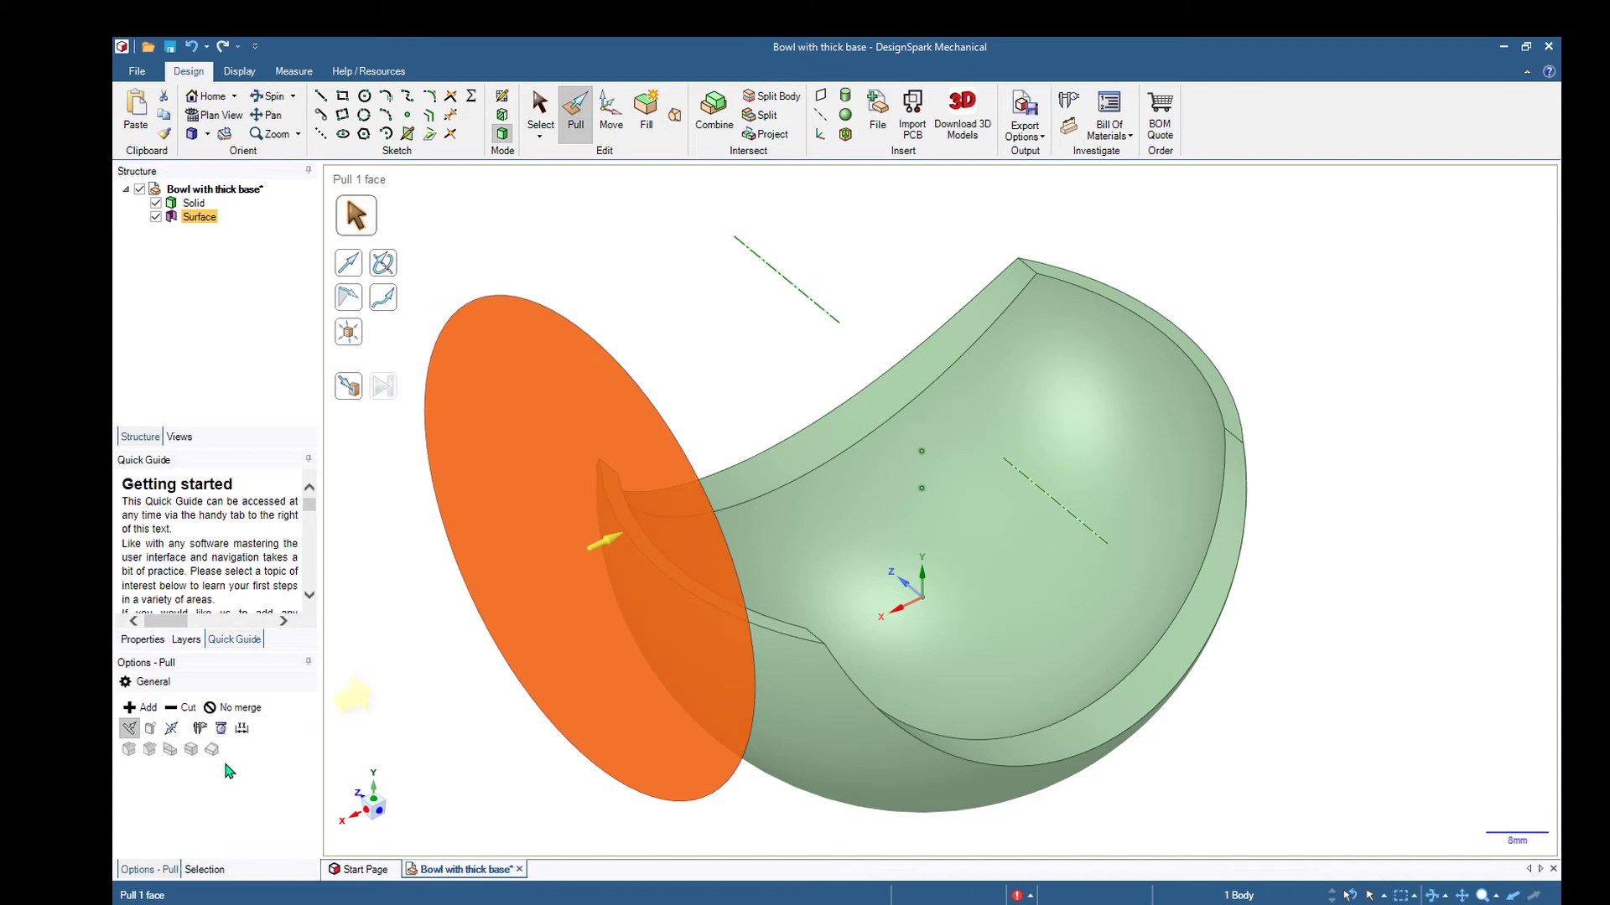
{"action": "left_click", "coordinate": [181, 708]}
{"action": "left_click_drag", "start_coordinate": [604, 541], "coordinate": [1258, 268]}
{"action": "mouse_move", "coordinate": [1263, 428]}
{"action": "middle_mouse_down"}
{"action": "mouse_move", "coordinate": [1275, 335]}
{"action": "mouse_move", "coordinate": [1171, 349]}
{"action": "mouse_move", "coordinate": [1271, 471]}
{"action": "mouse_move", "coordinate": [1343, 380]}
{"action": "mouse_move", "coordinate": [1304, 374]}
{"action": "mouse_move", "coordinate": [1236, 503]}
{"action": "mouse_move", "coordinate": [1254, 359]}
{"action": "mouse_move", "coordinate": [1247, 414]}
{"action": "middle_mouse_up"}
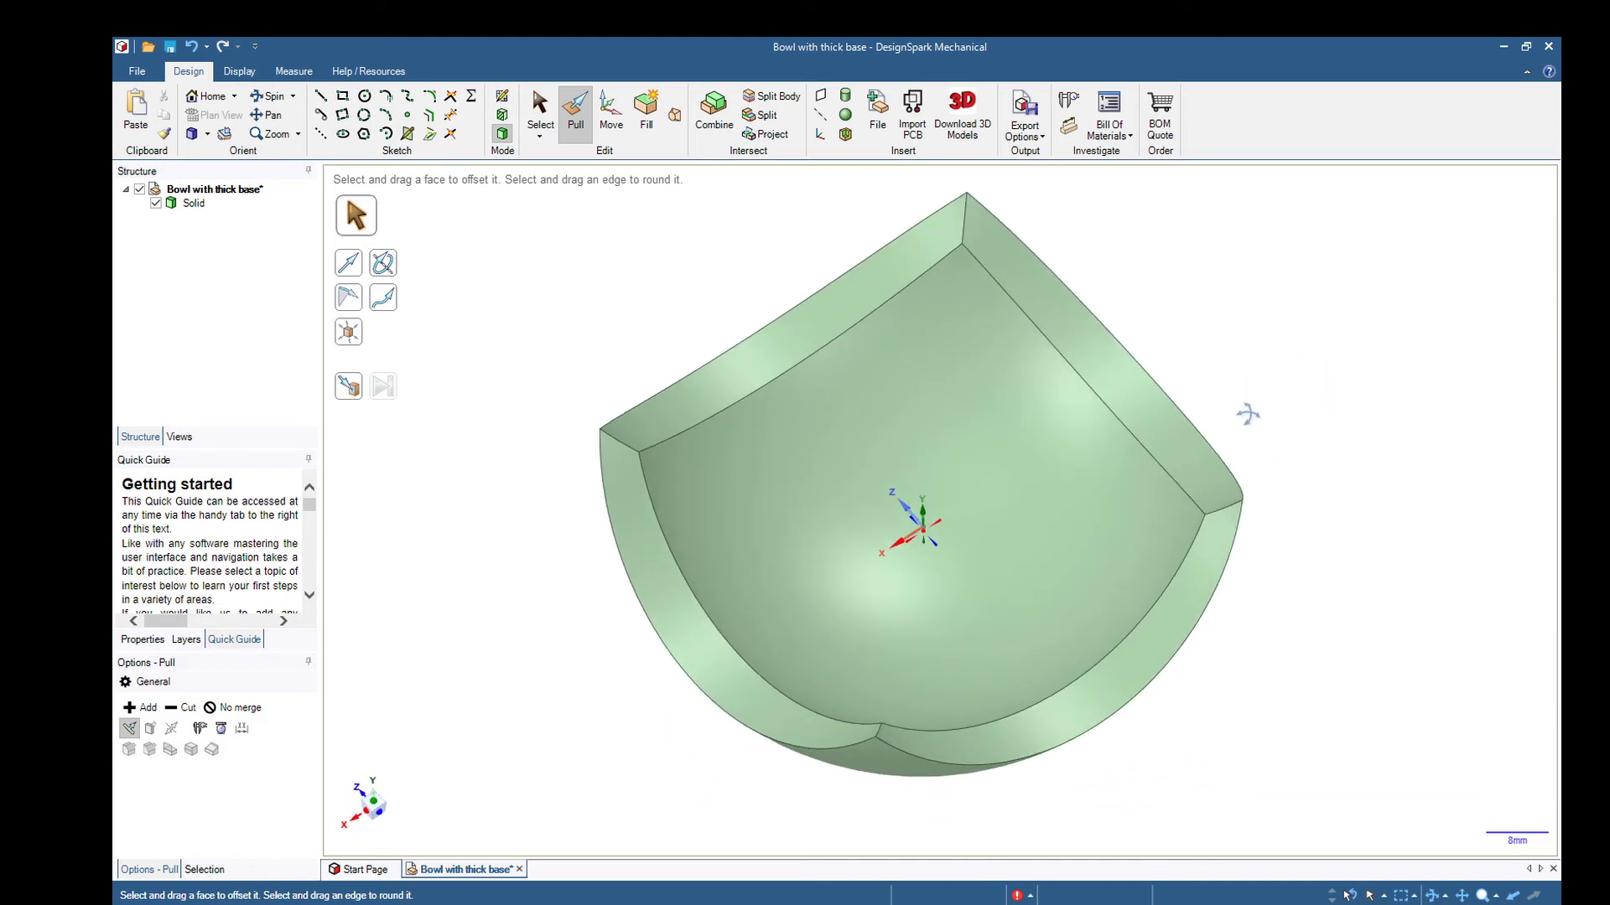
- Round the short edges at the bowl's four upper corners with a 13 mm radius
{"action": "left_click", "coordinate": [997, 223]}
{"action": "left_click", "coordinate": [965, 224]}
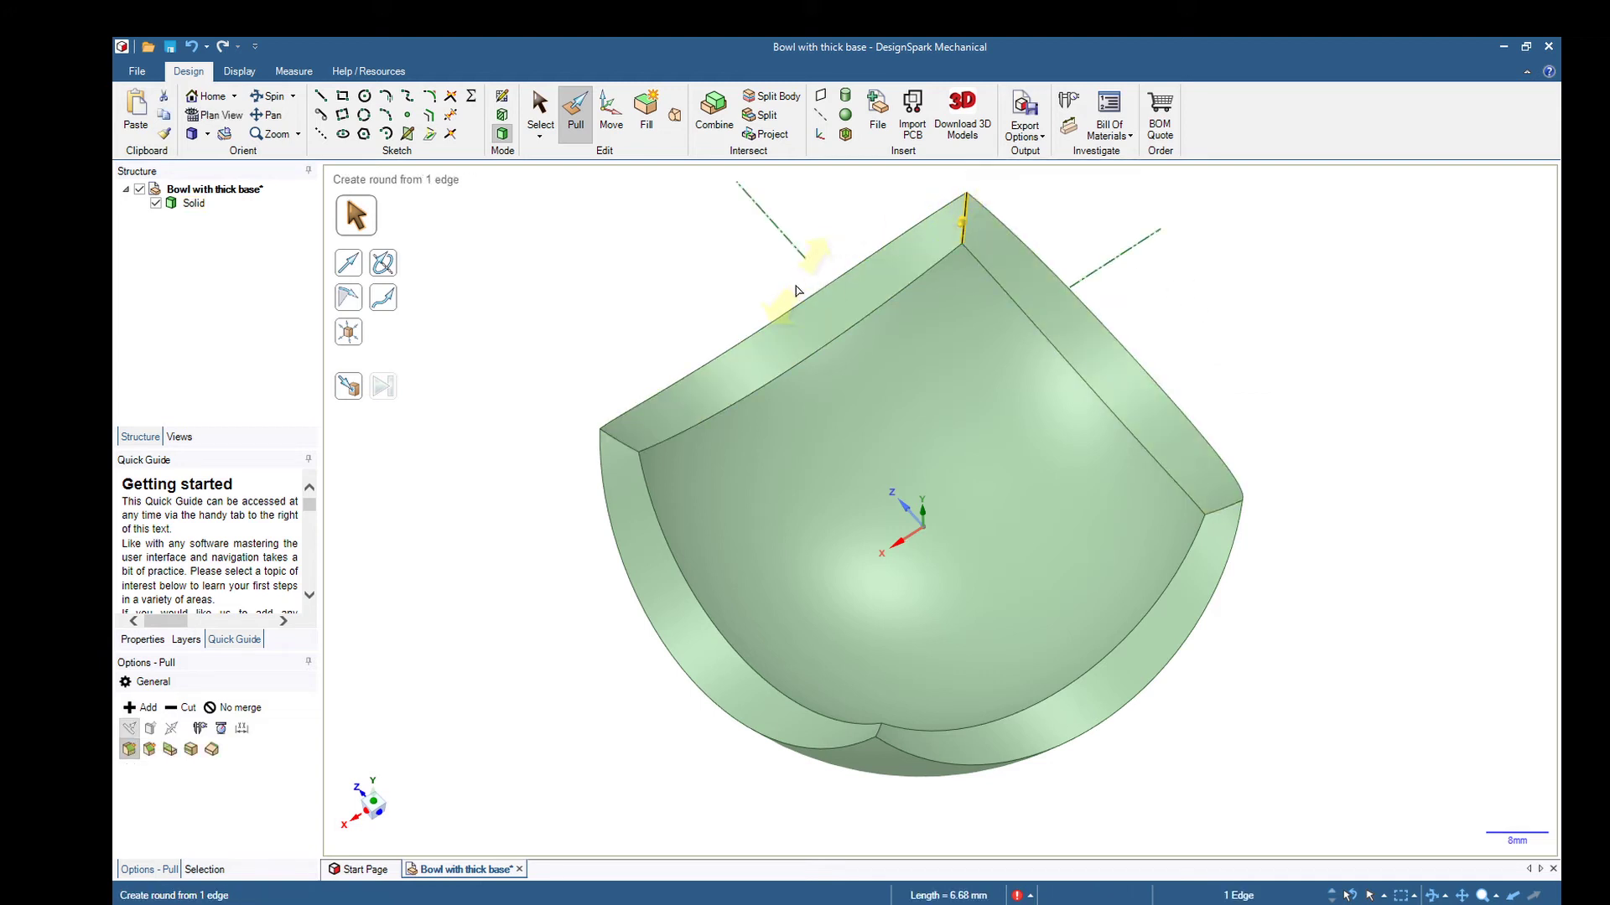
{"action": "left_click", "coordinate": [617, 442], "text": "ctrl"}
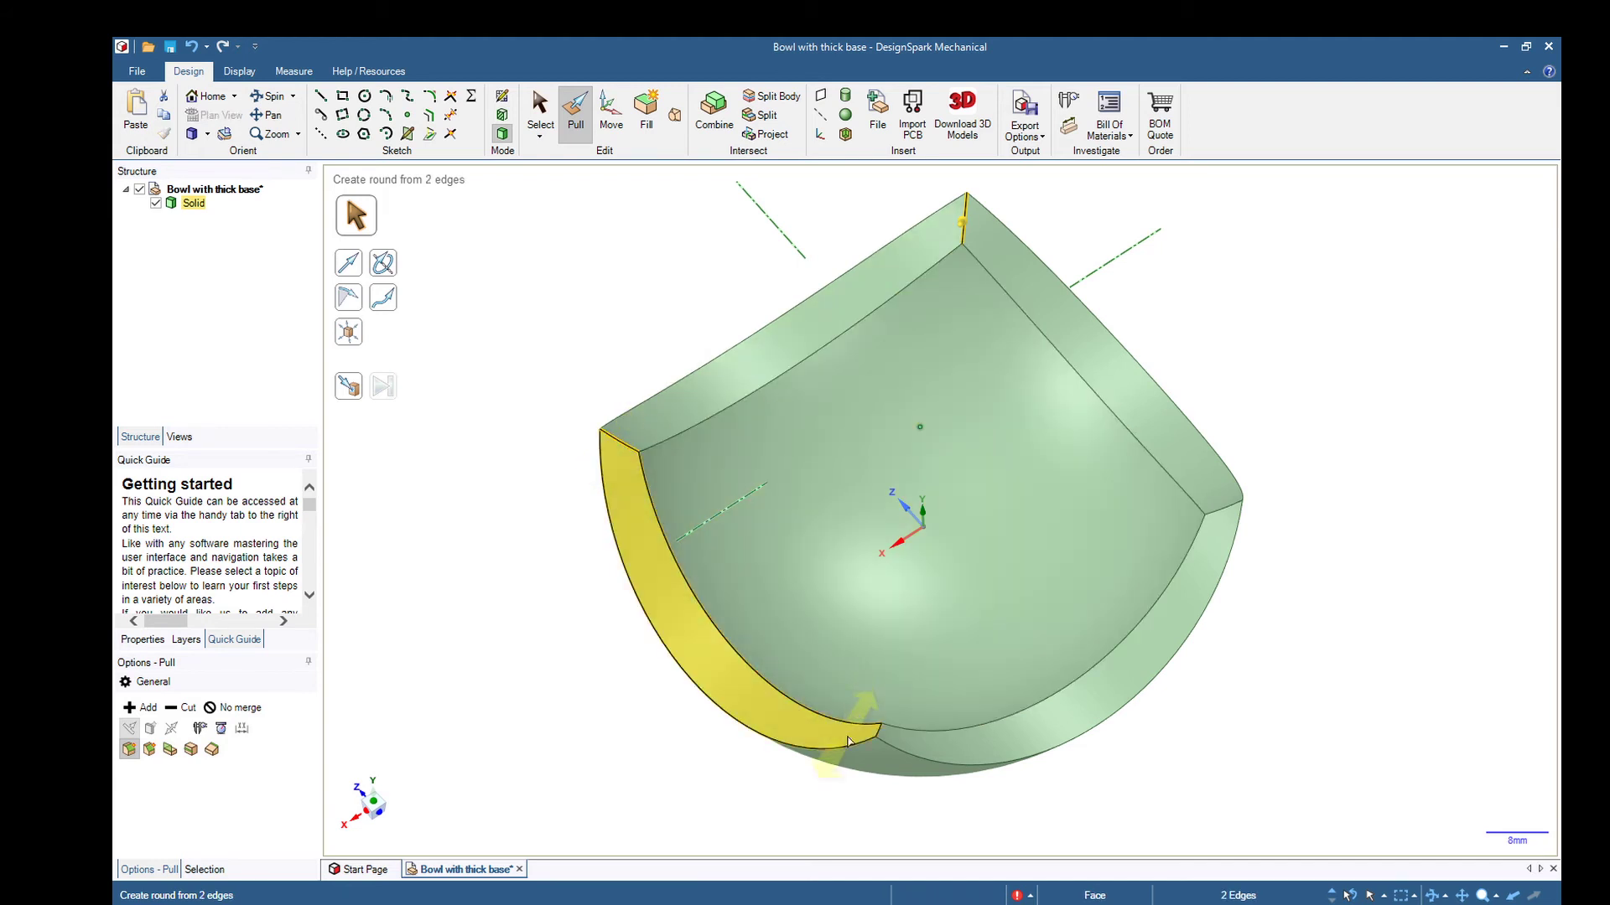
{"action": "left_click", "coordinate": [879, 731], "text": "ctrl"}
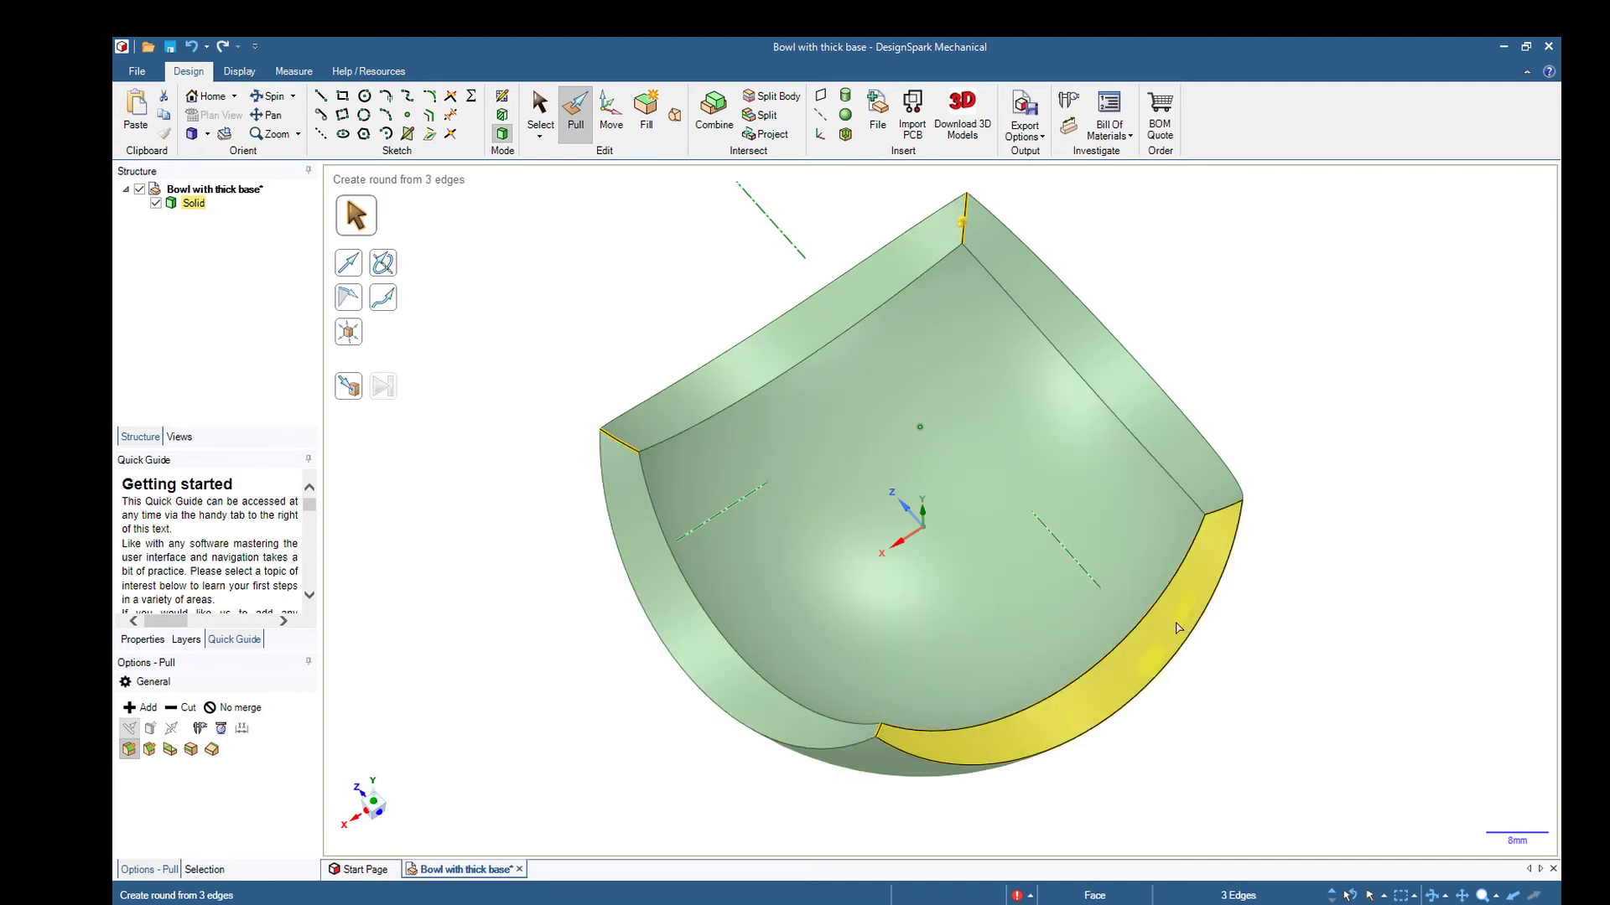
{"action": "left_click", "coordinate": [1226, 509], "text": "ctrl"}
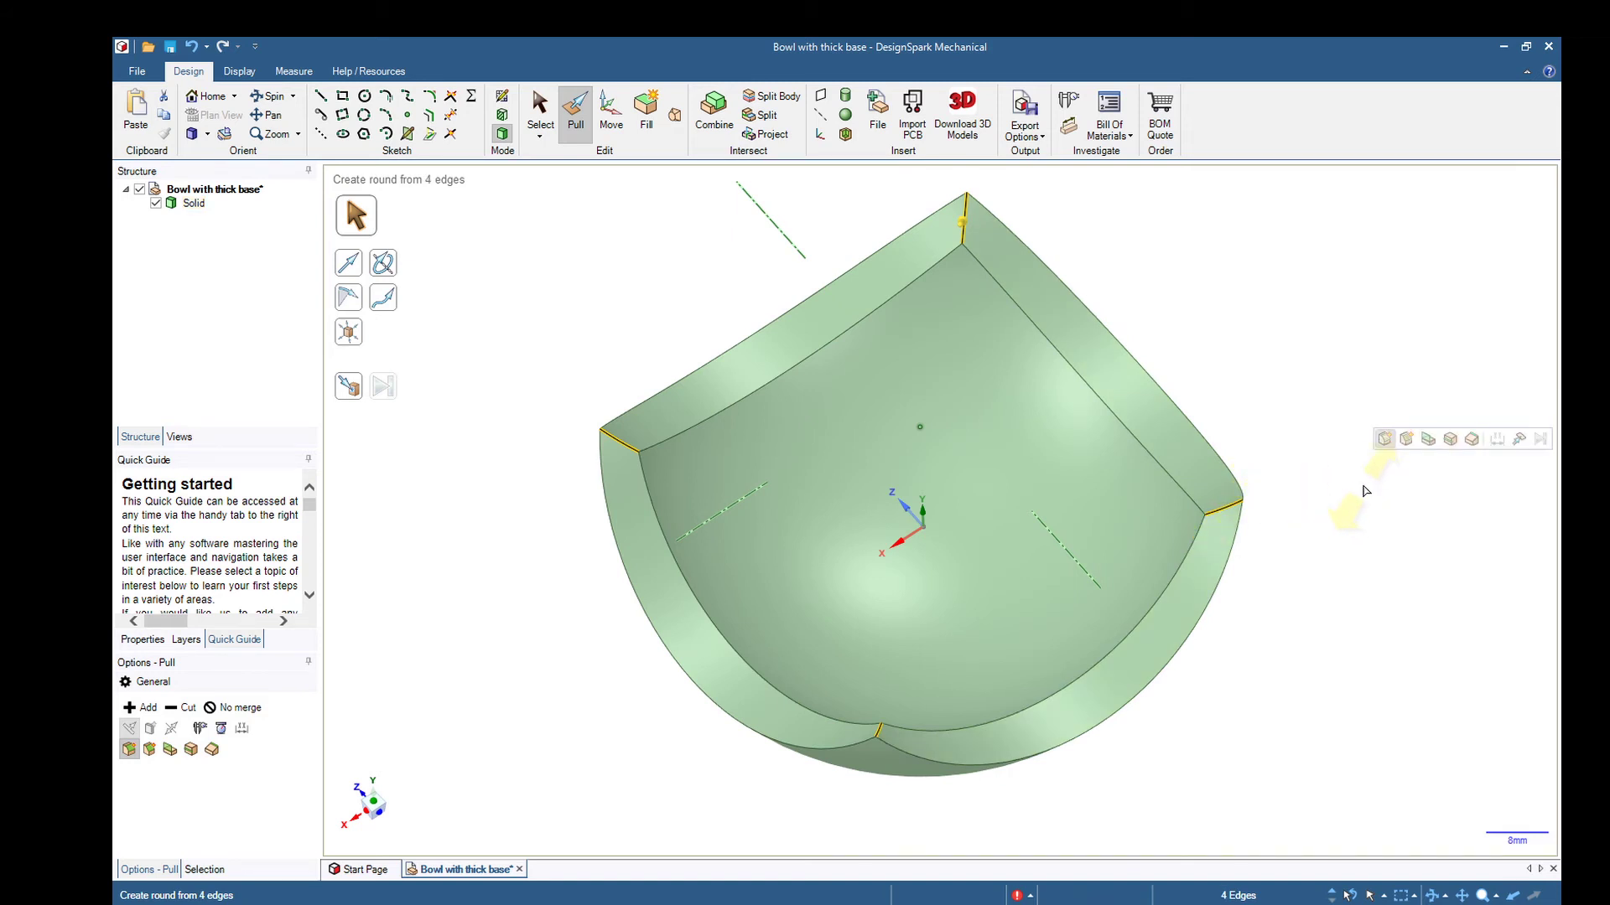
{"action": "type", "text": "13"}
{"action": "key", "text": "Return"}
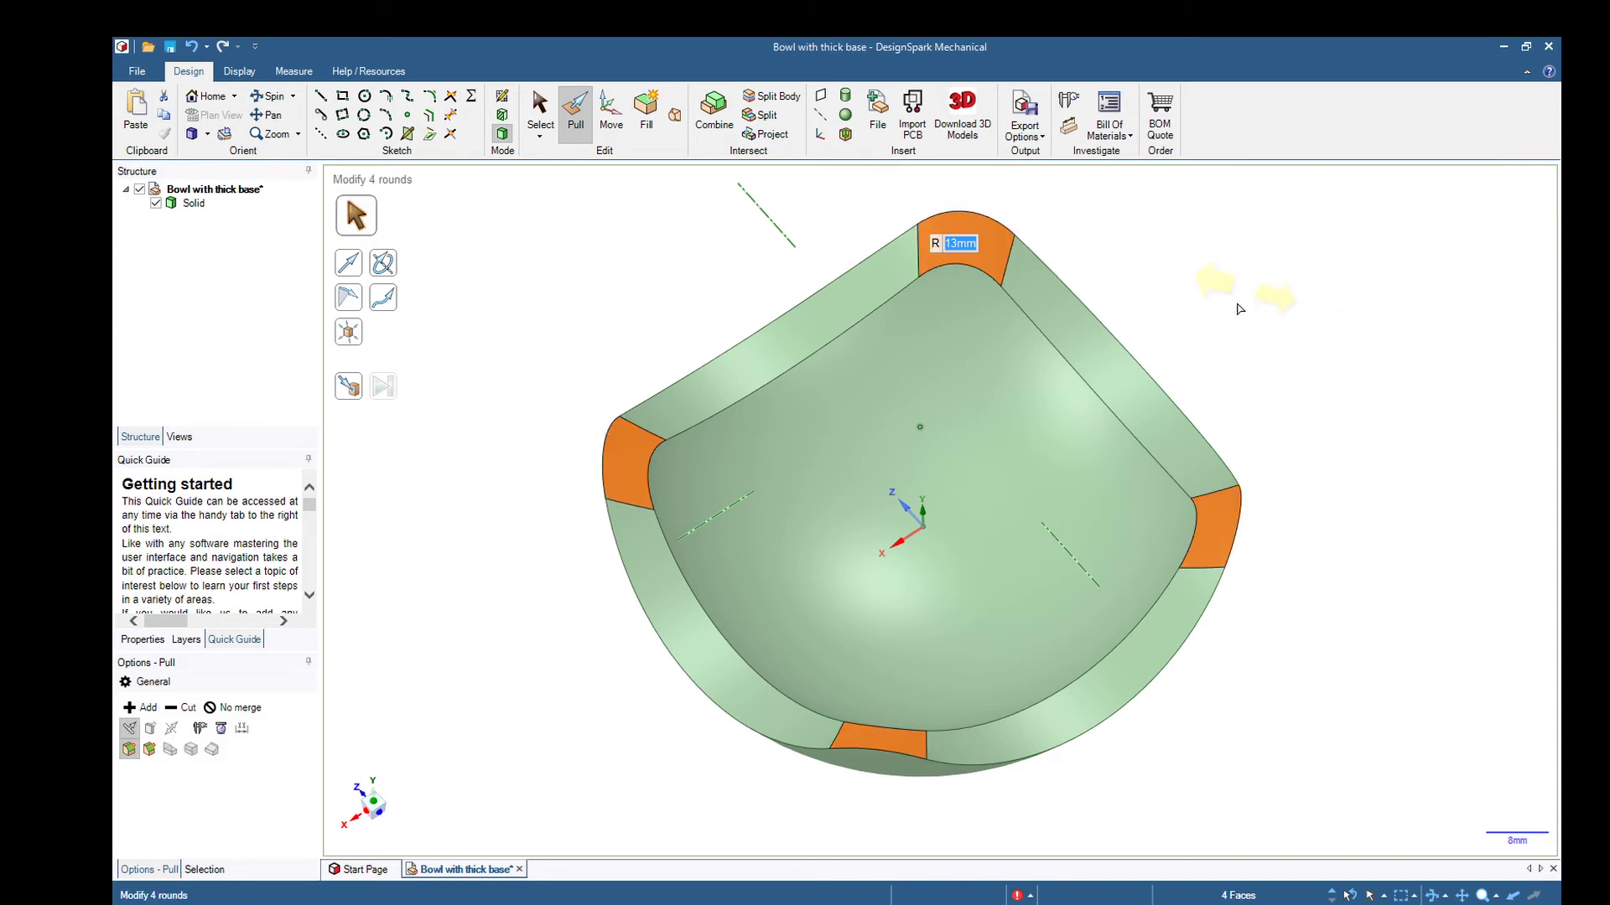
- Round the complete inner and outer edge loops of the bowl's rim with a 1 mm radius
{"action": "double_click", "coordinate": [1139, 365]}
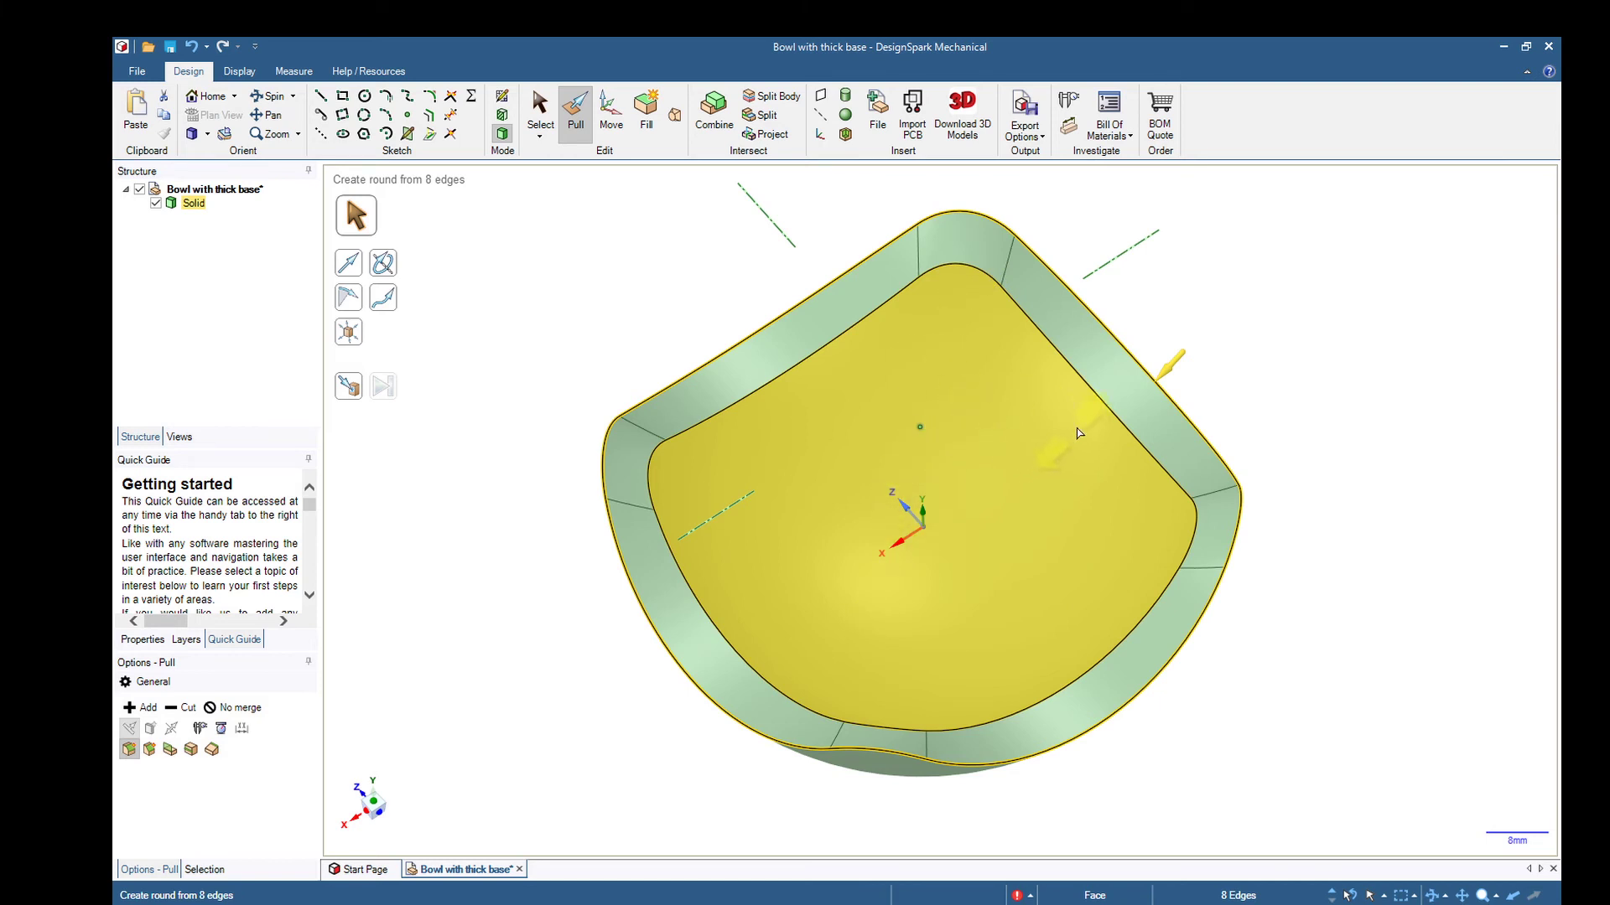
{"action": "left_click", "coordinate": [1098, 405], "text": "ctrl"}
{"action": "double_click", "coordinate": [1098, 405], "text": "ctrl"}
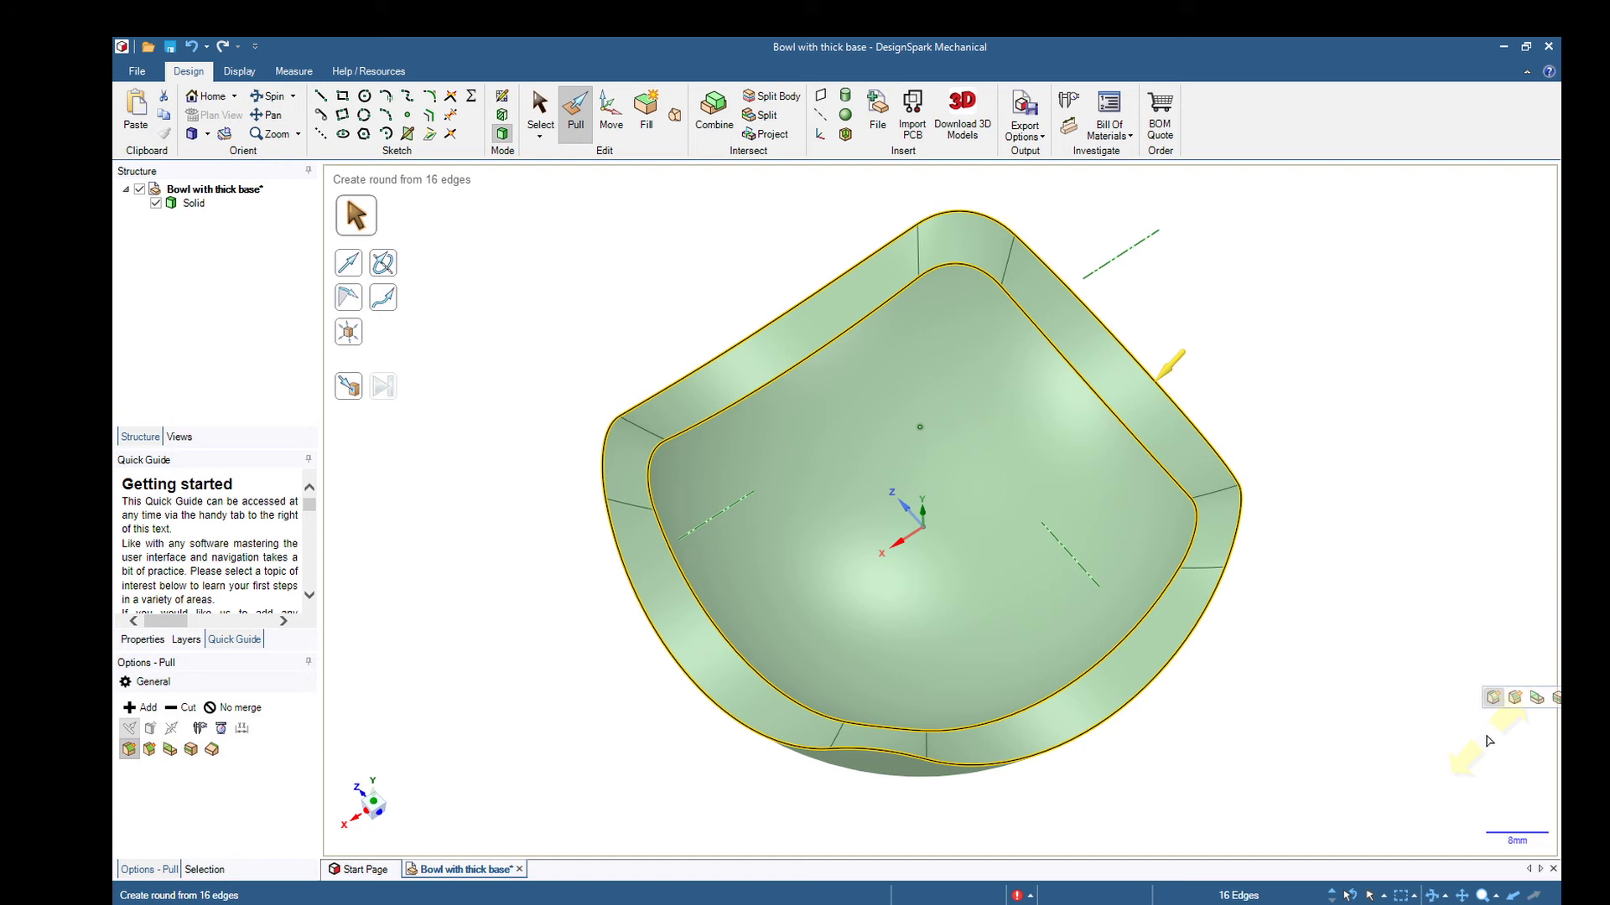
{"action": "type", "text": "1"}
{"action": "key", "text": "Return"}
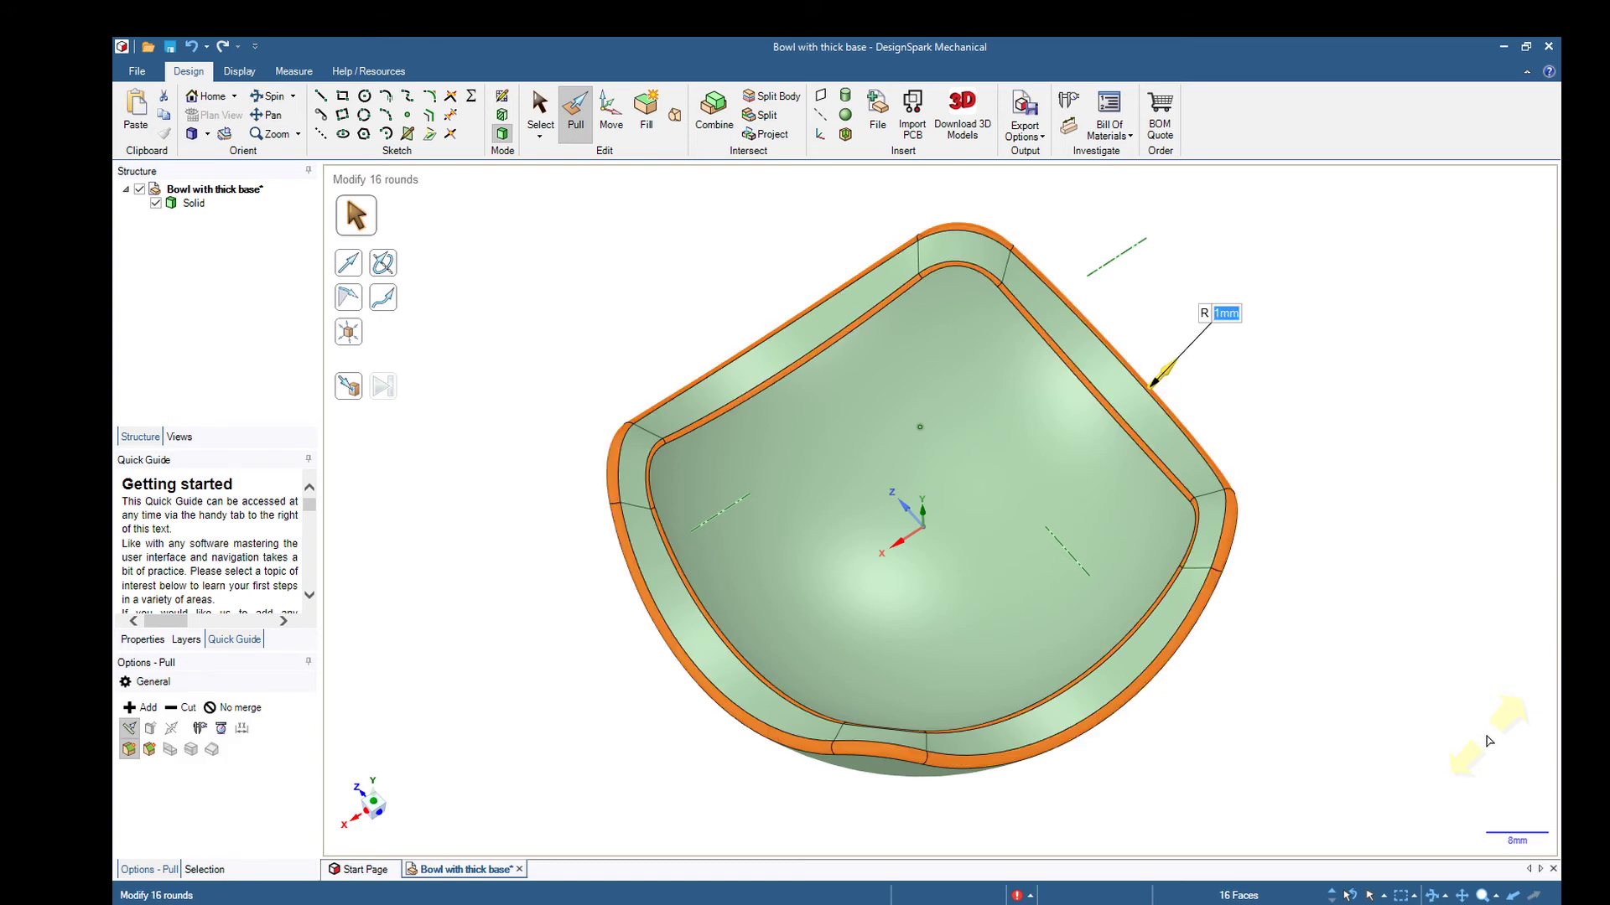
{"action": "left_click", "coordinate": [1413, 560]}
{"action": "mouse_move", "coordinate": [1414, 560]}
{"action": "middle_mouse_down"}
{"action": "mouse_move", "coordinate": [1386, 506]}
{"action": "mouse_move", "coordinate": [1405, 449]}
{"action": "mouse_move", "coordinate": [1455, 478]}
{"action": "mouse_move", "coordinate": [1397, 592]}
{"action": "mouse_move", "coordinate": [1210, 550]}
{"action": "mouse_move", "coordinate": [1326, 621]}
{"action": "mouse_move", "coordinate": [1391, 528]}
{"action": "mouse_move", "coordinate": [1359, 671]}
{"action": "mouse_move", "coordinate": [1347, 640]}
{"action": "middle_mouse_up"}
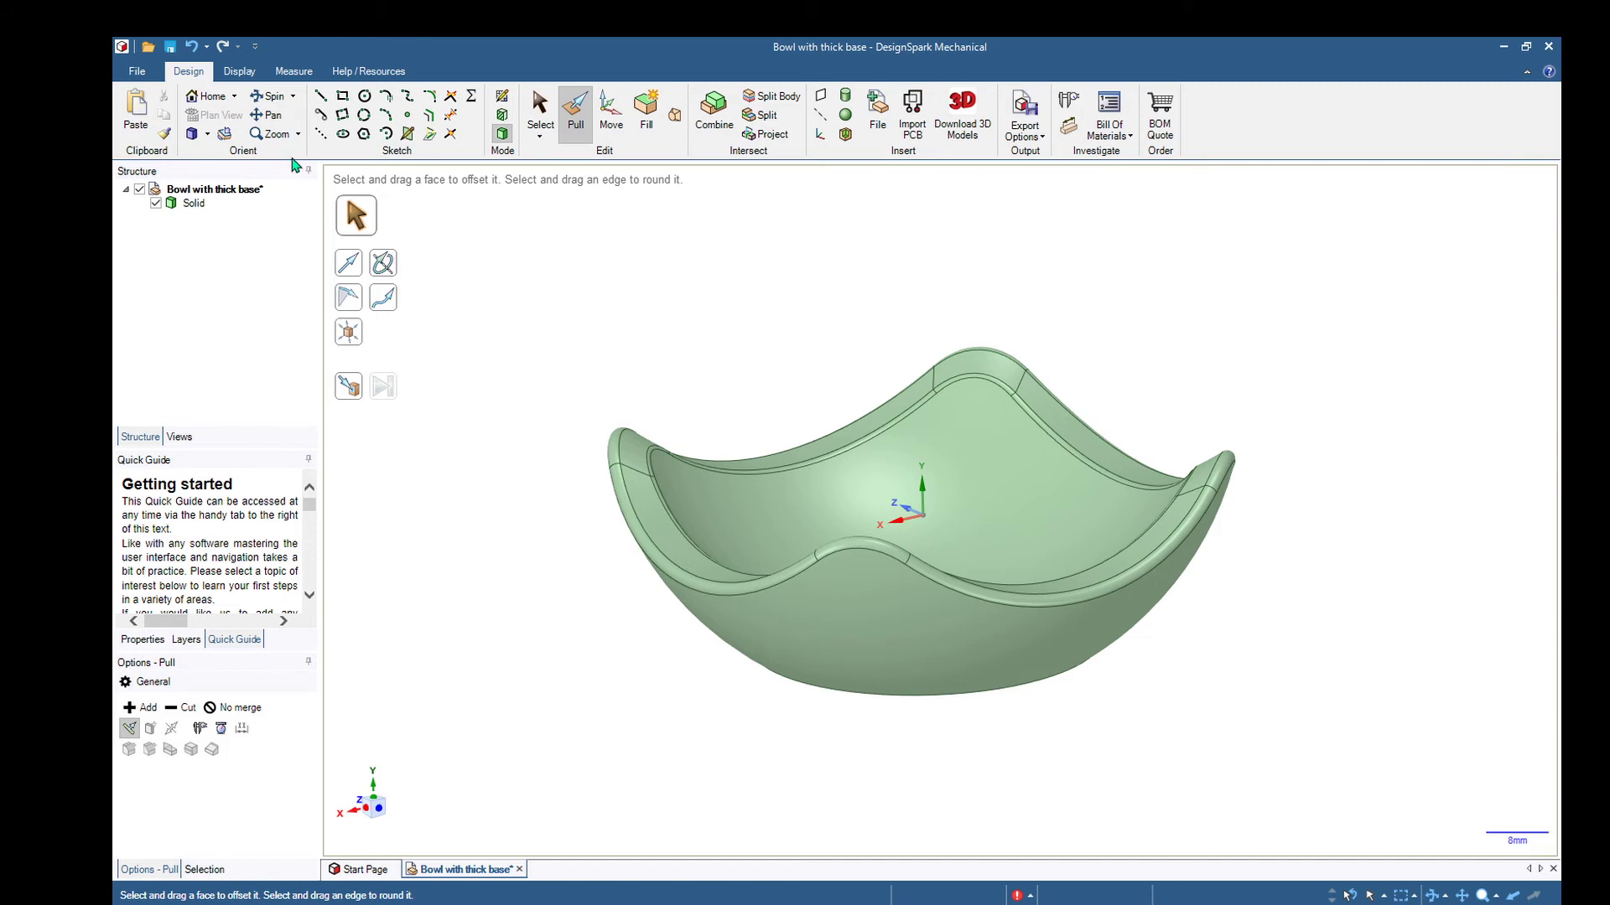
- Color the bowl's solid body dark brown from the basic colors
{"action": "left_click", "coordinate": [239, 72]}
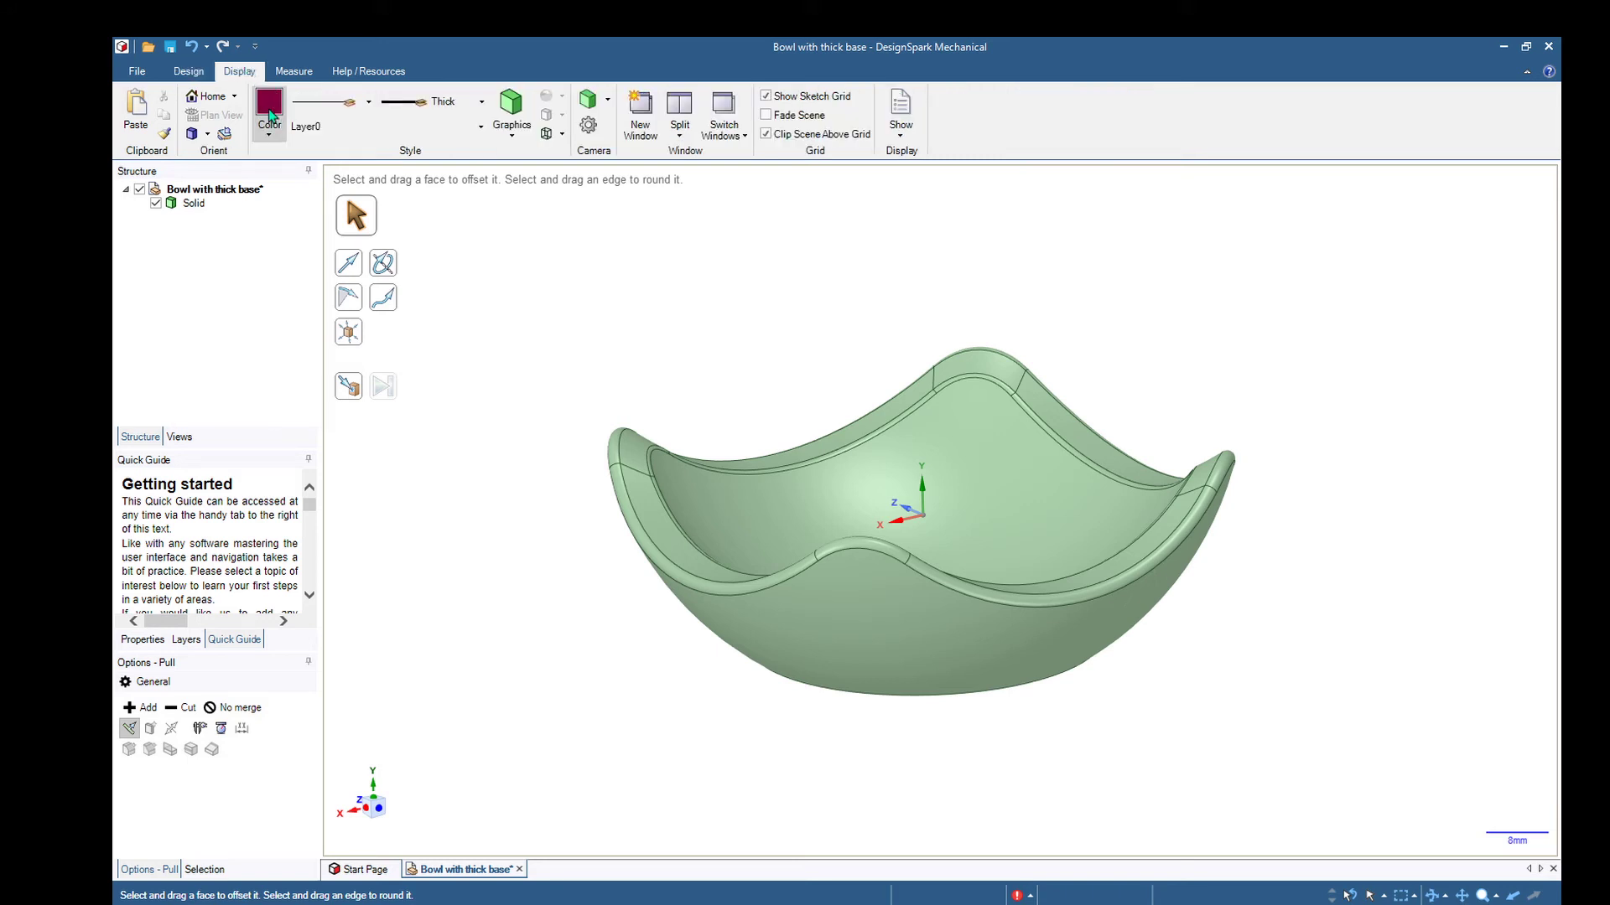
{"action": "left_click", "coordinate": [193, 204]}
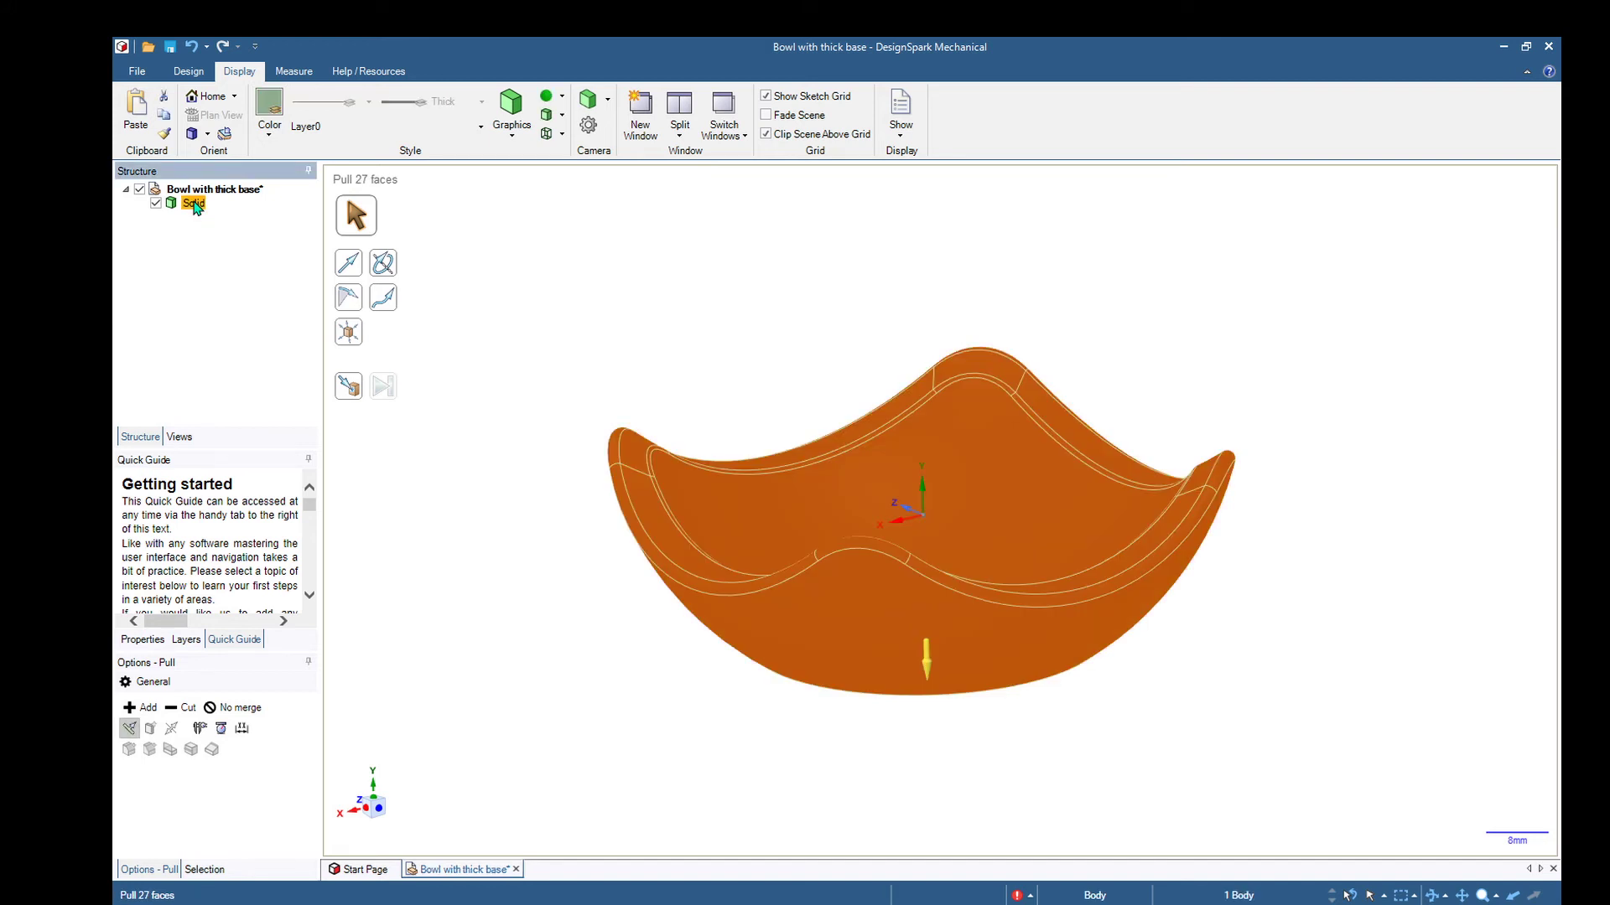
{"action": "left_click", "coordinate": [271, 109]}
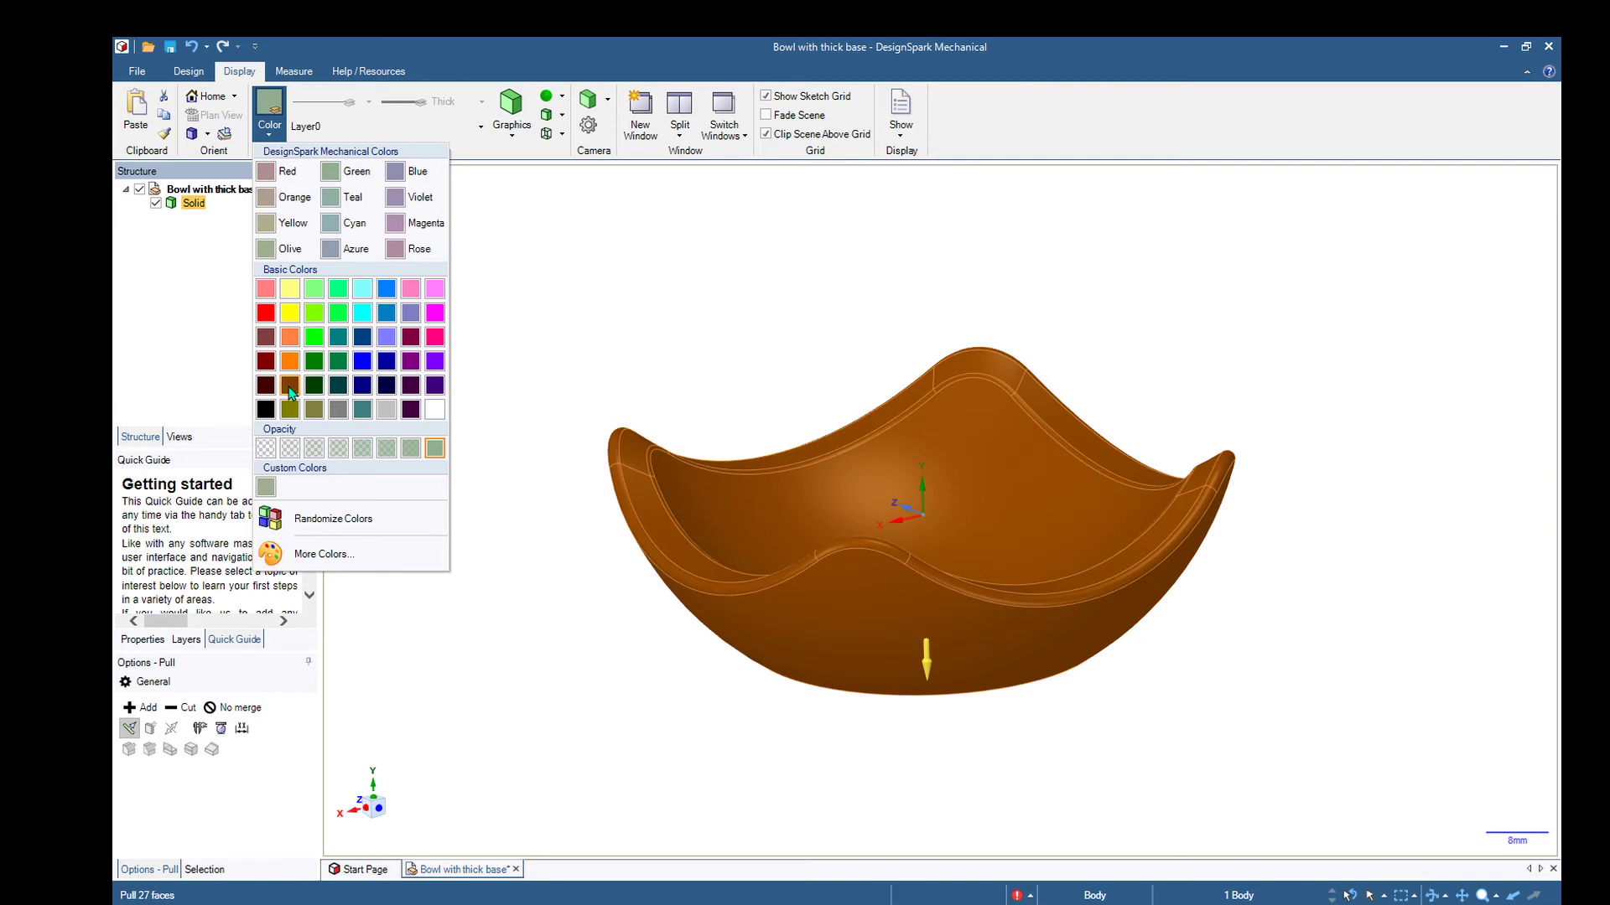
{"action": "left_click", "coordinate": [289, 393]}
{"action": "left_click", "coordinate": [413, 594]}
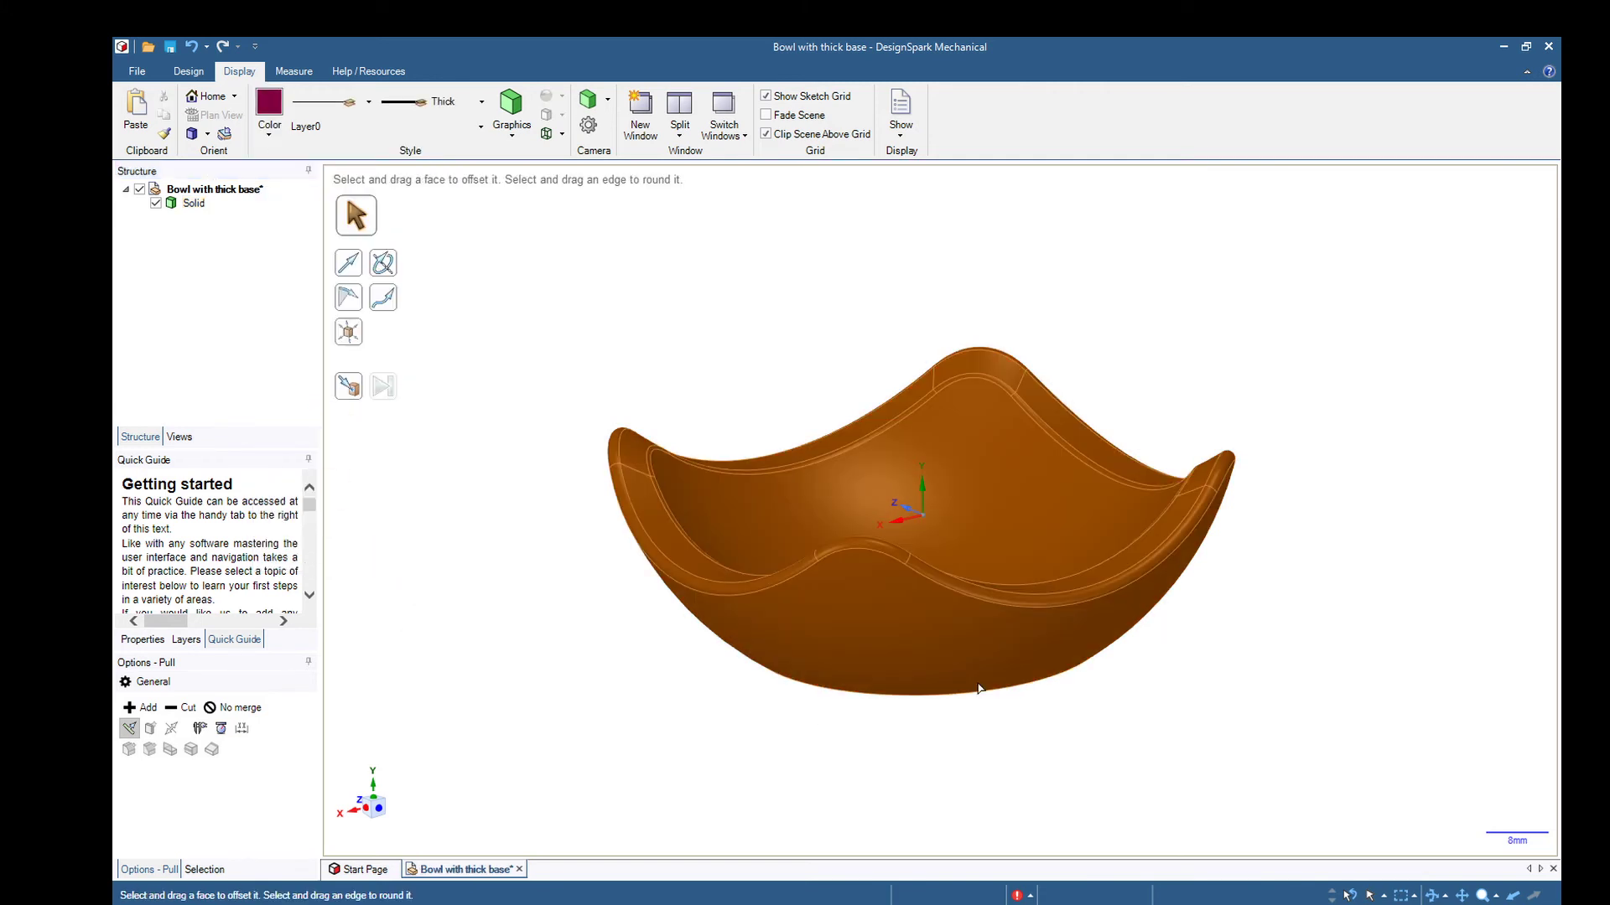
{"action": "middle_click_drag", "start_coordinate": [520, 737], "coordinate": [495, 668]}
{"action": "middle_click_drag", "start_coordinate": [495, 593], "coordinate": [470, 630]}
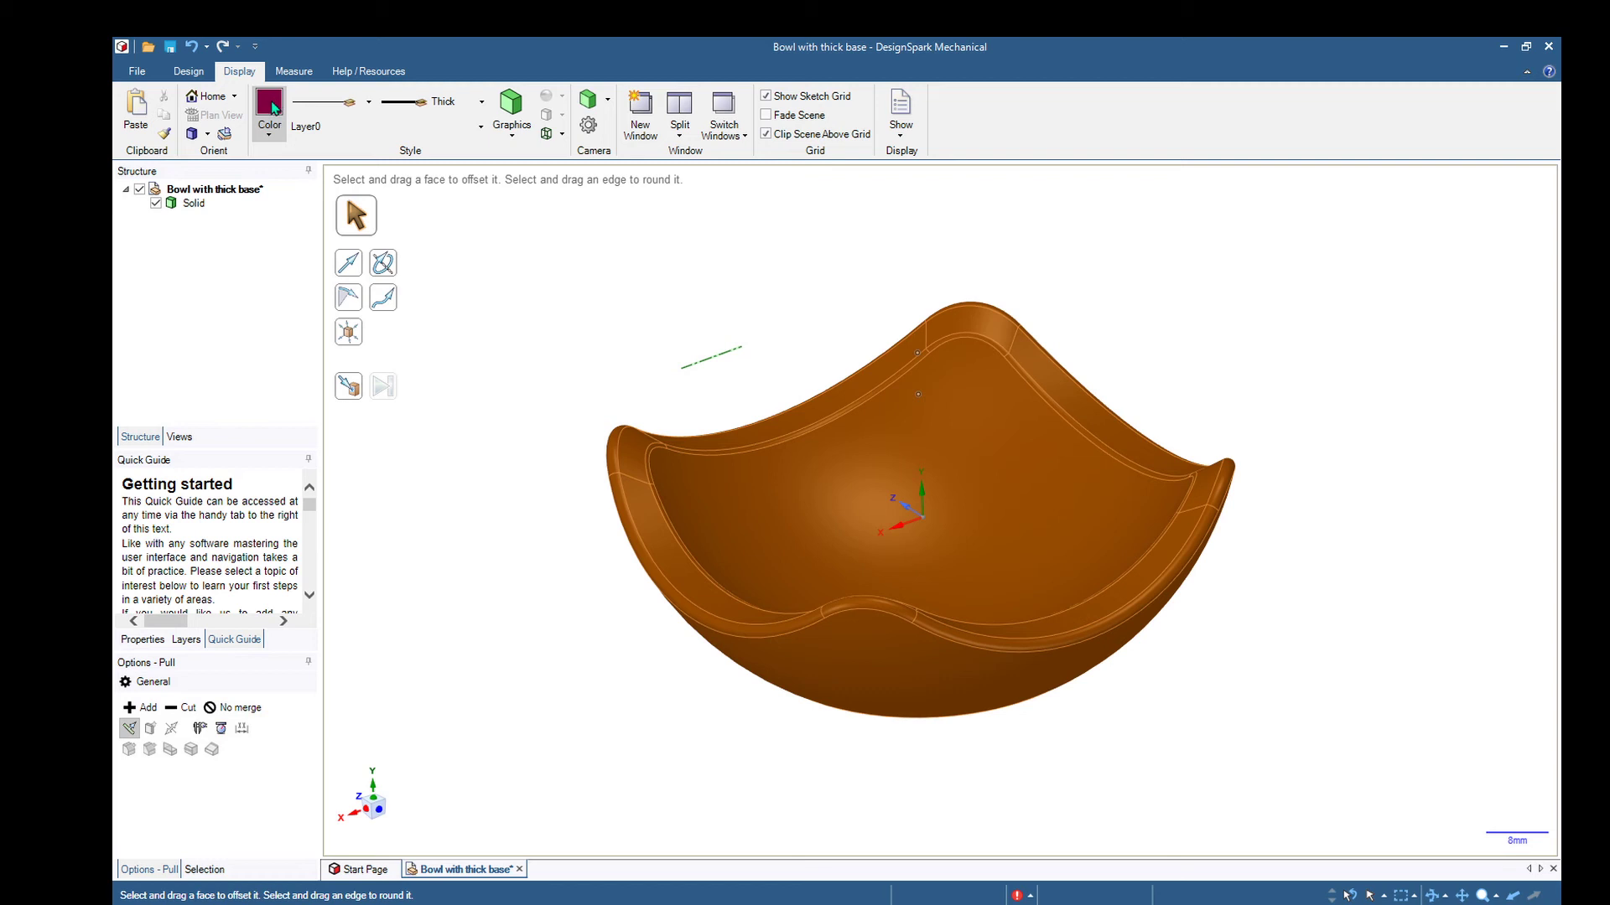
- Mix a muted purple with HSB 293, 33, 63, save it as a custom color and apply it to the bowl's solid body
{"action": "left_click", "coordinate": [193, 202]}
{"action": "left_click", "coordinate": [273, 105]}
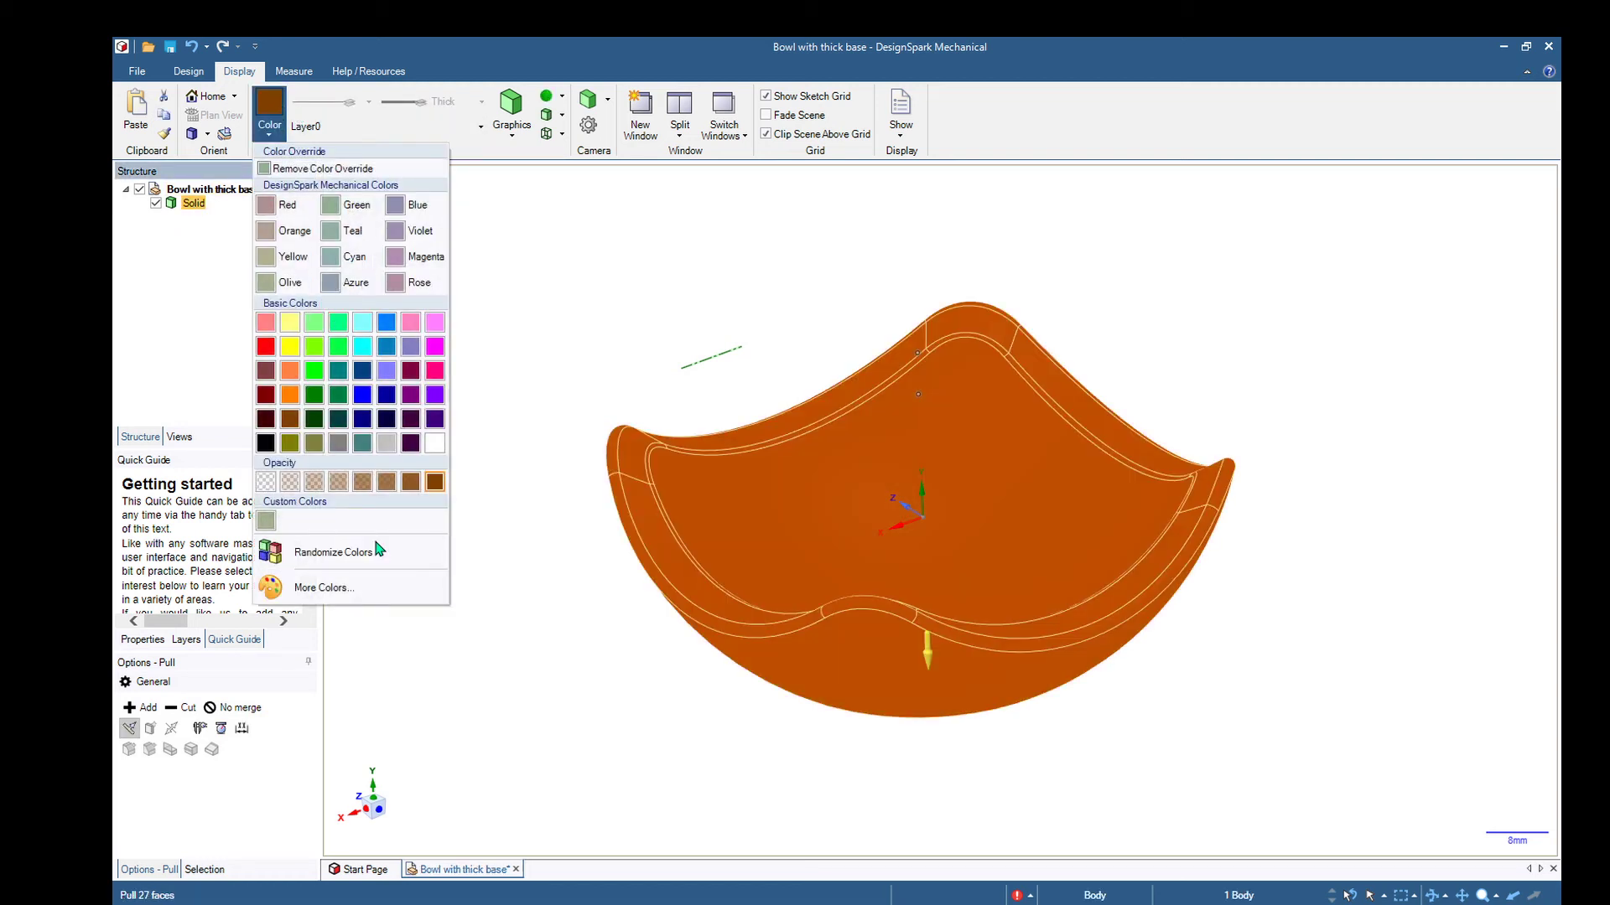
{"action": "left_click", "coordinate": [305, 588]}
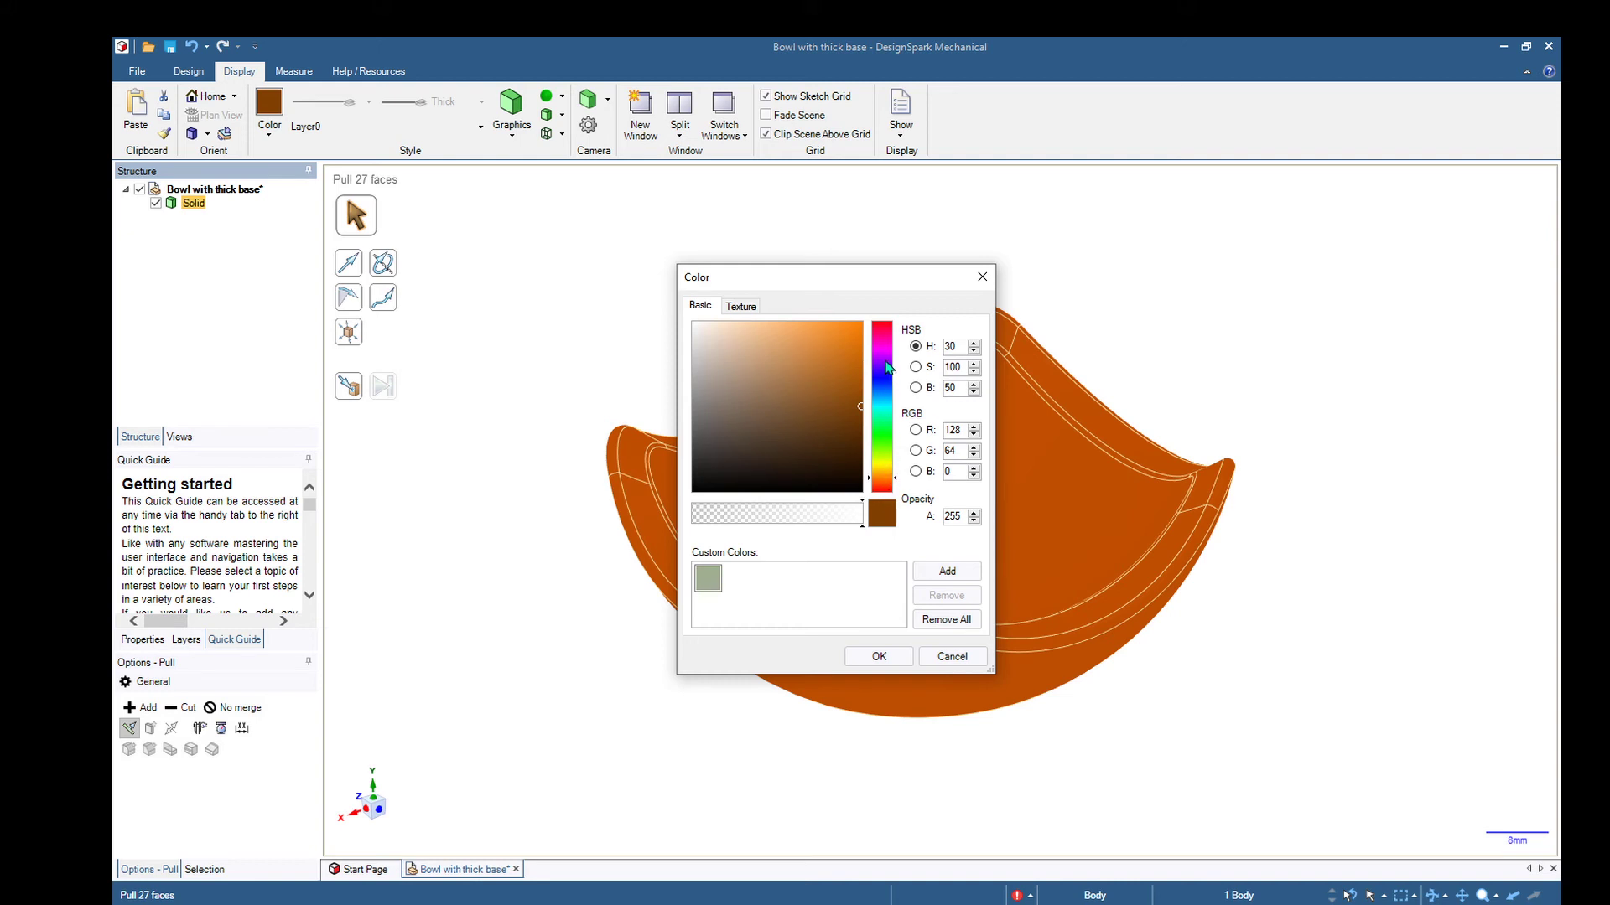
{"action": "left_click", "coordinate": [883, 428]}
{"action": "left_click", "coordinate": [789, 386]}
{"action": "left_click", "coordinate": [746, 384]}
{"action": "left_click", "coordinate": [889, 354]}
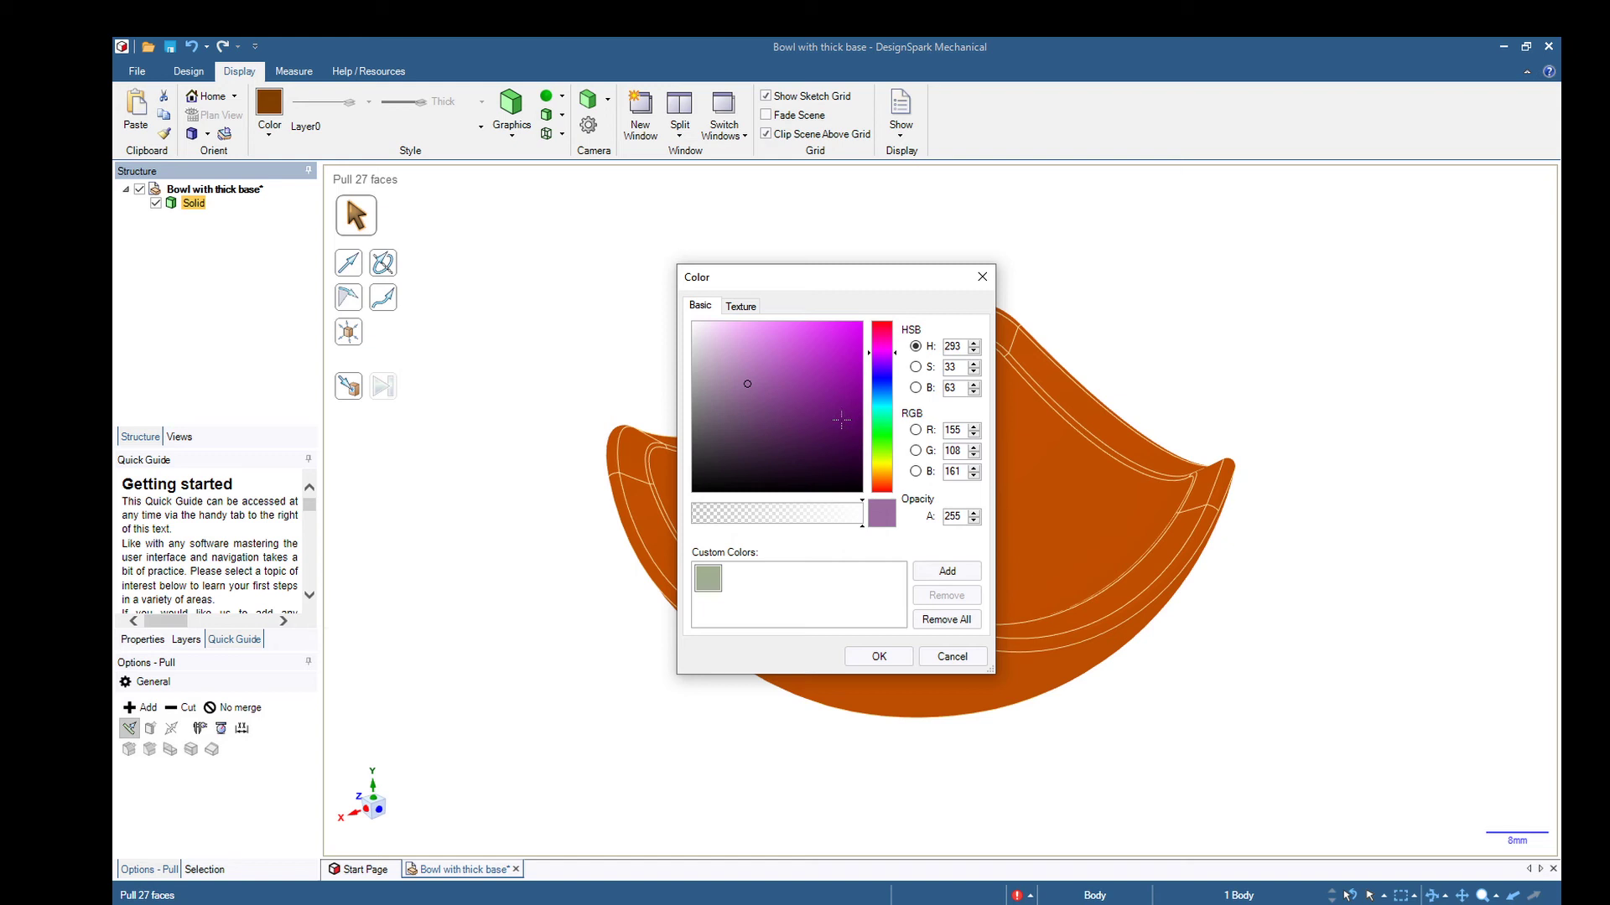
{"action": "left_click", "coordinate": [960, 574]}
{"action": "left_click", "coordinate": [878, 656]}
{"action": "middle_click_drag", "start_coordinate": [510, 557], "coordinate": [497, 525]}
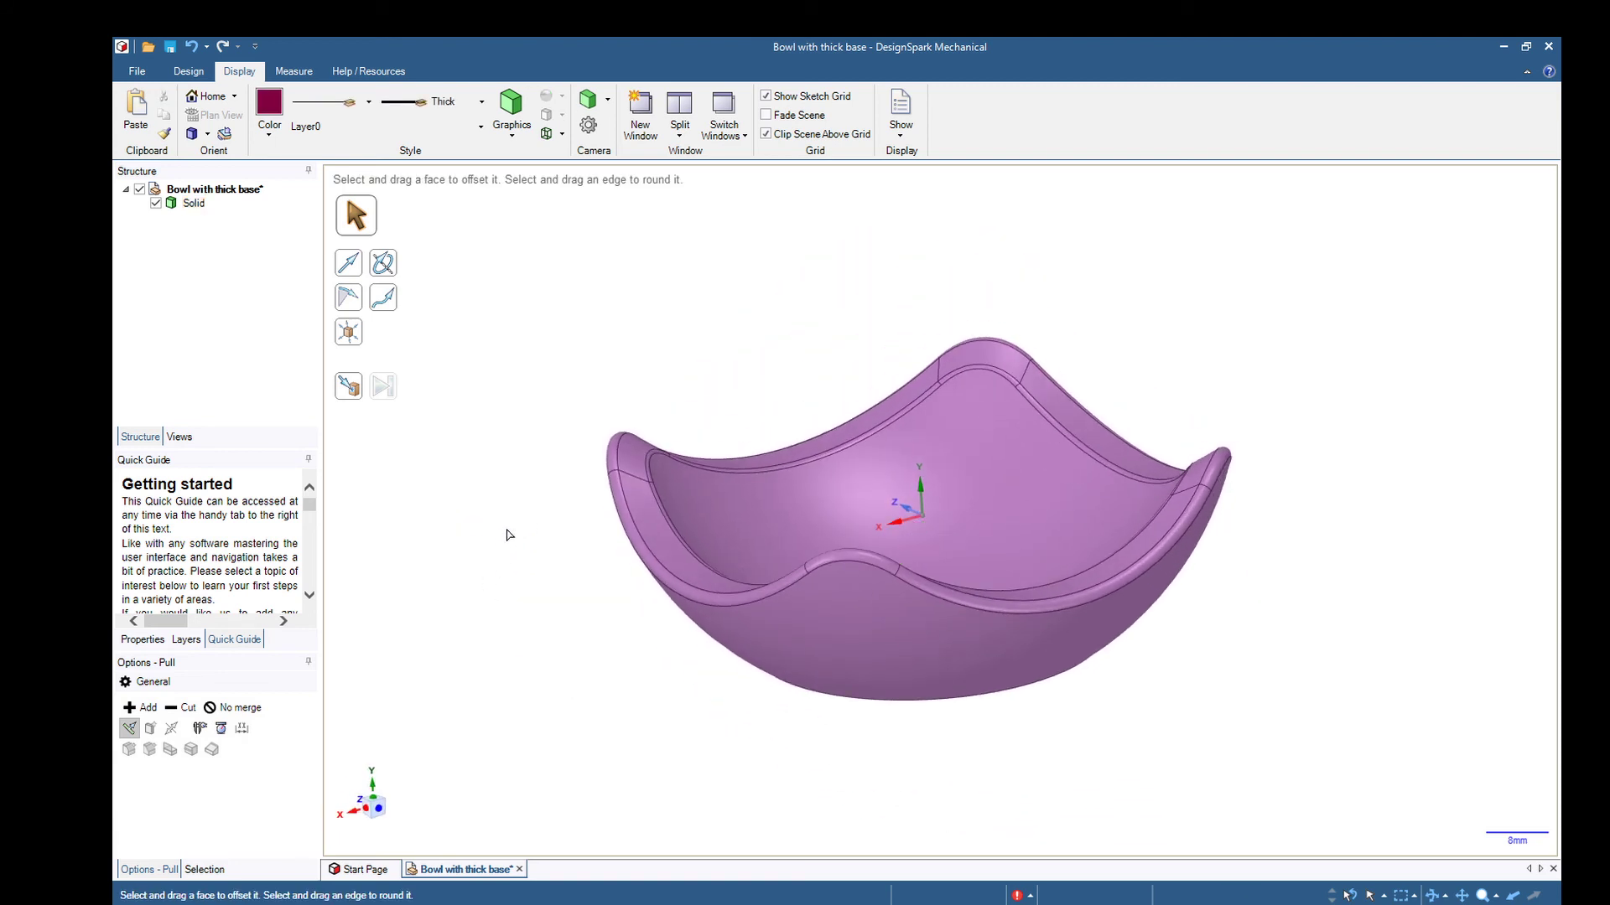
- Add wood094.bmp from the Wood bitmap textures folder to the texture images available for the bowl's solid body
{"action": "left_click", "coordinate": [193, 204]}
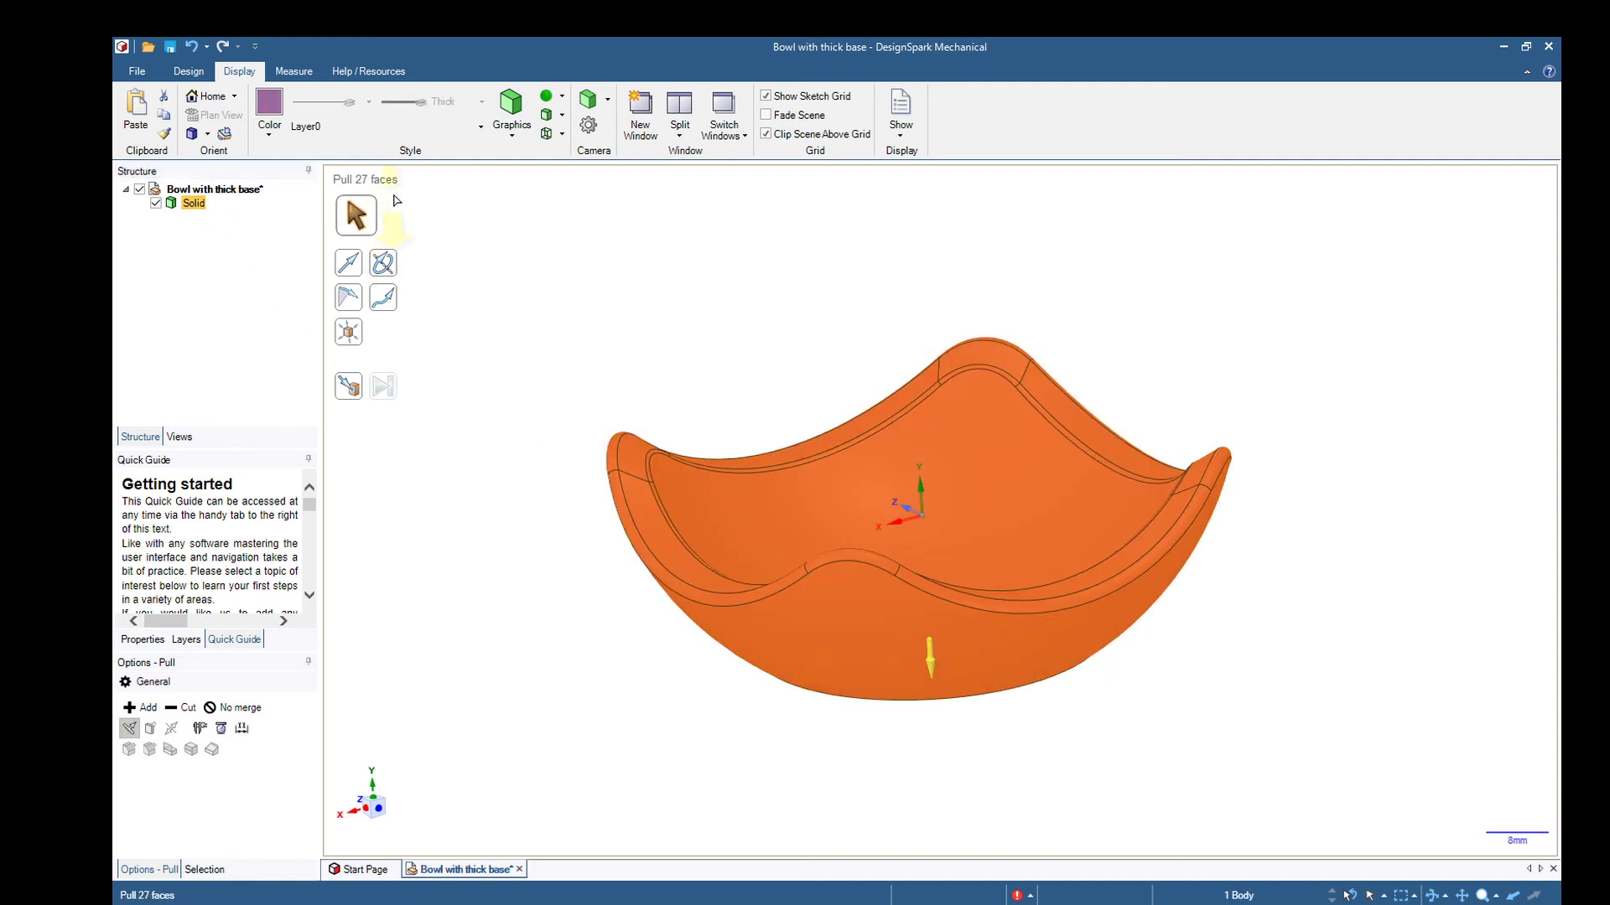
{"action": "left_click", "coordinate": [272, 109]}
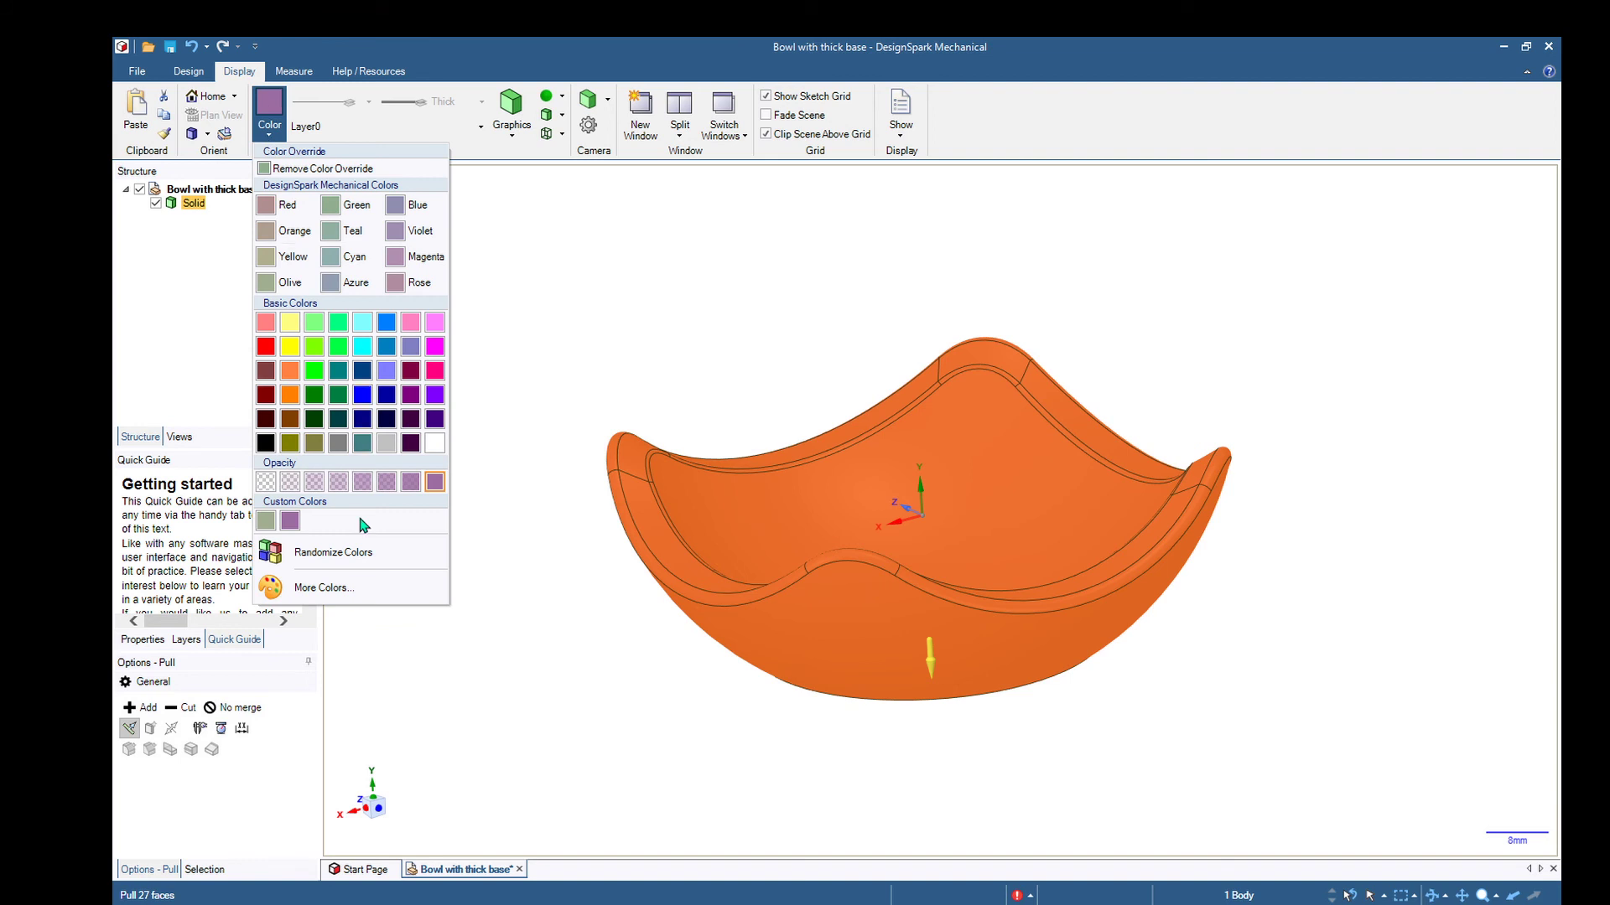
{"action": "left_click", "coordinate": [359, 589]}
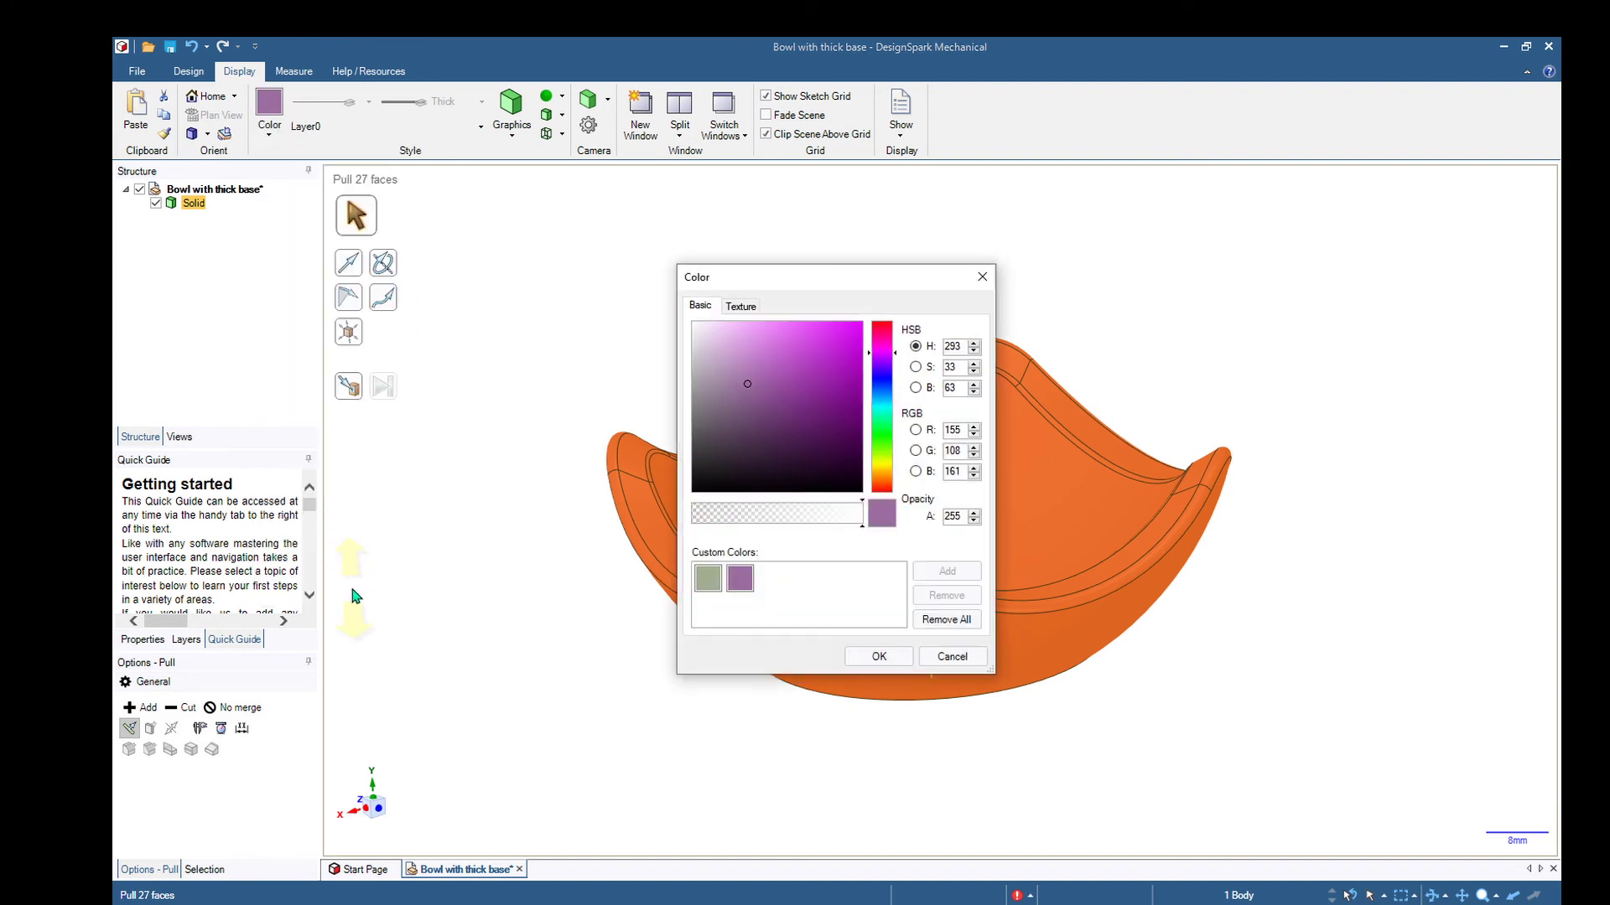
{"action": "left_click", "coordinate": [741, 307]}
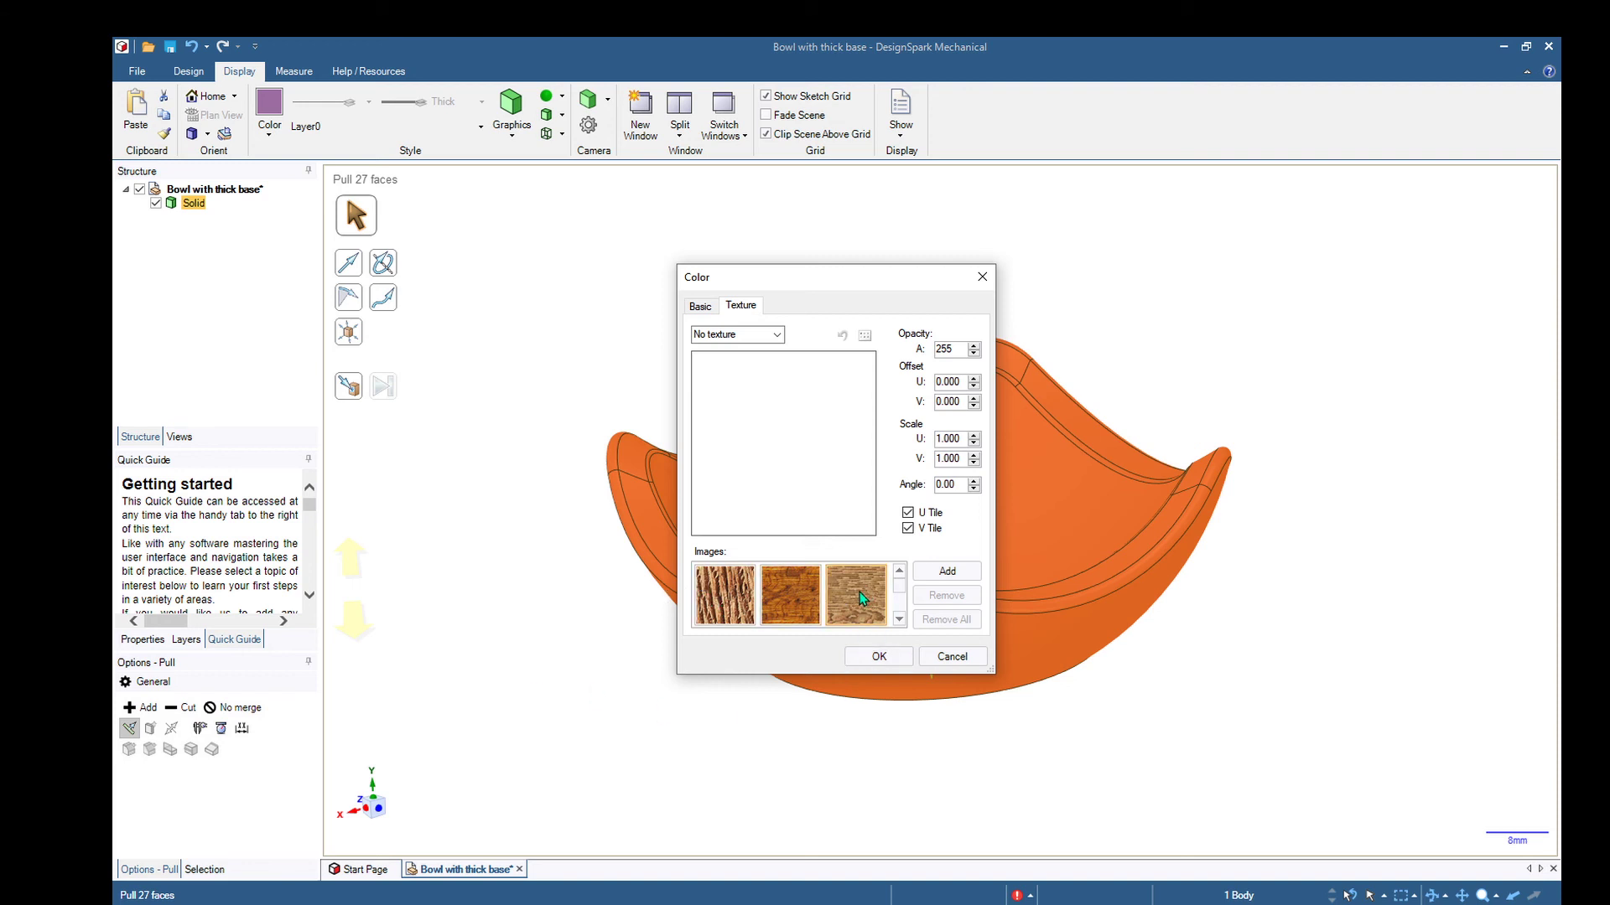
{"action": "left_click", "coordinate": [961, 578]}
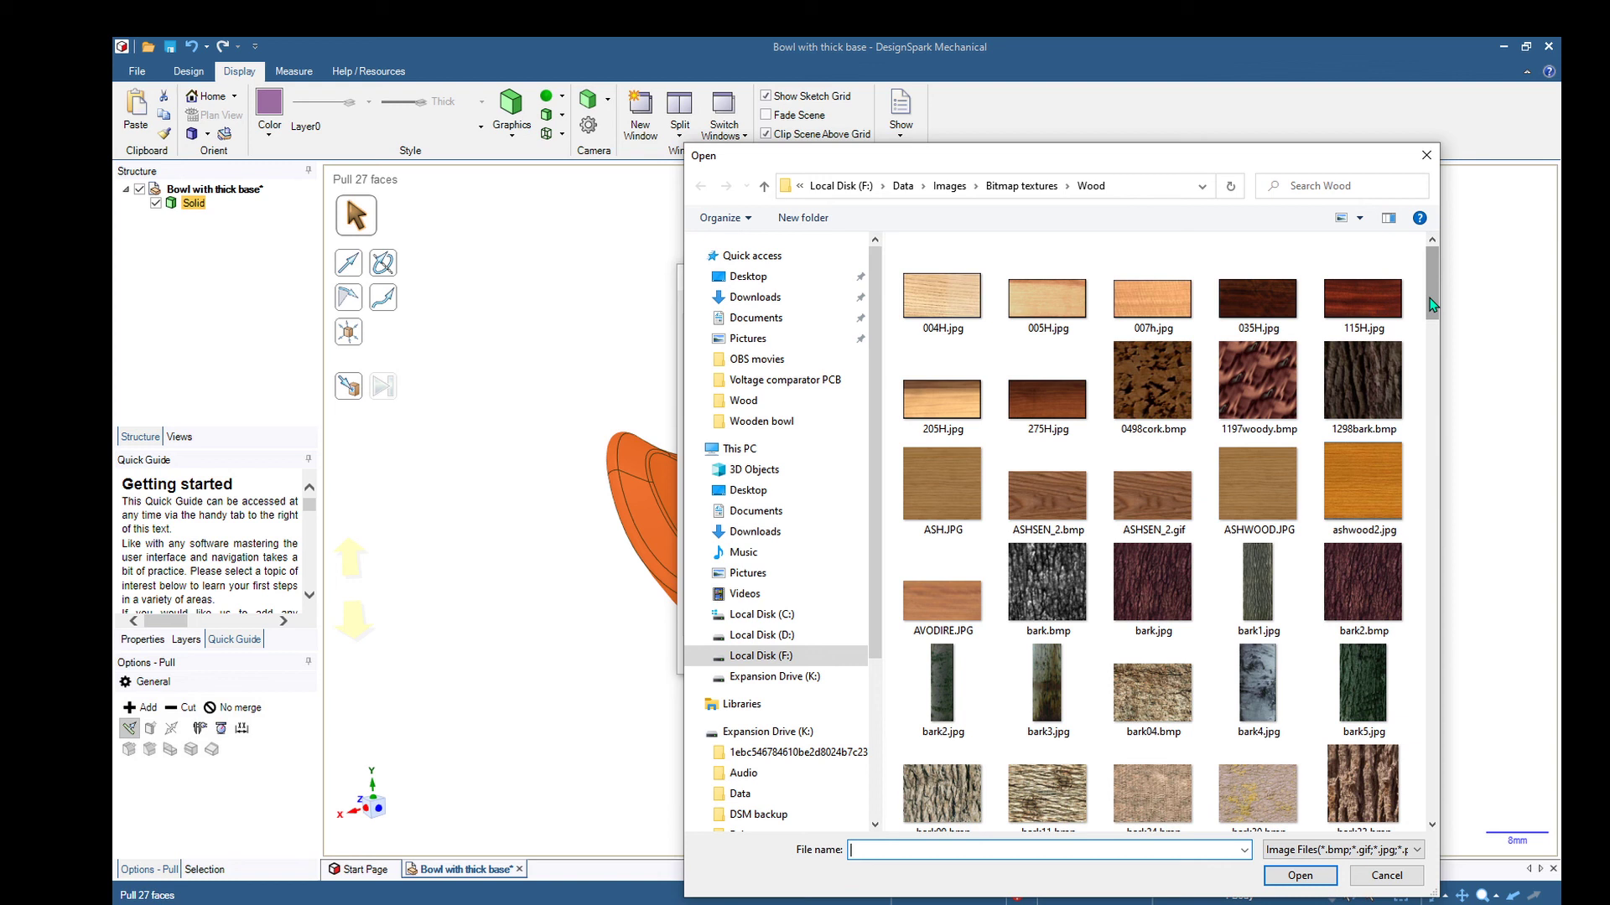
{"action": "left_click_drag", "start_coordinate": [1431, 303], "coordinate": [1437, 841]}
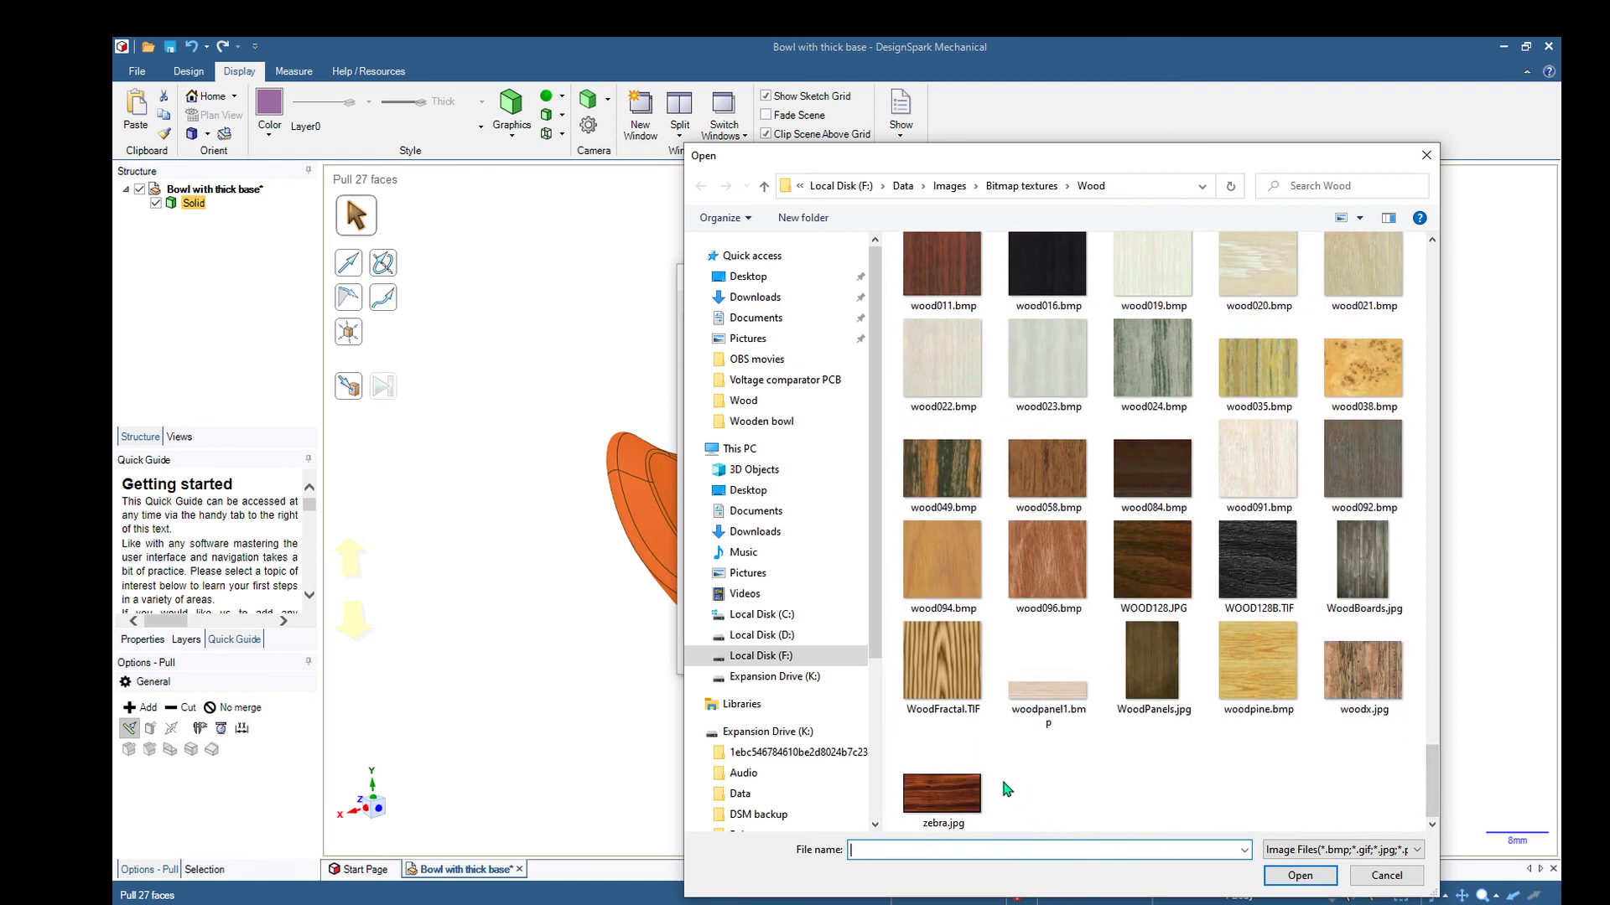
{"action": "left_click", "coordinate": [950, 568]}
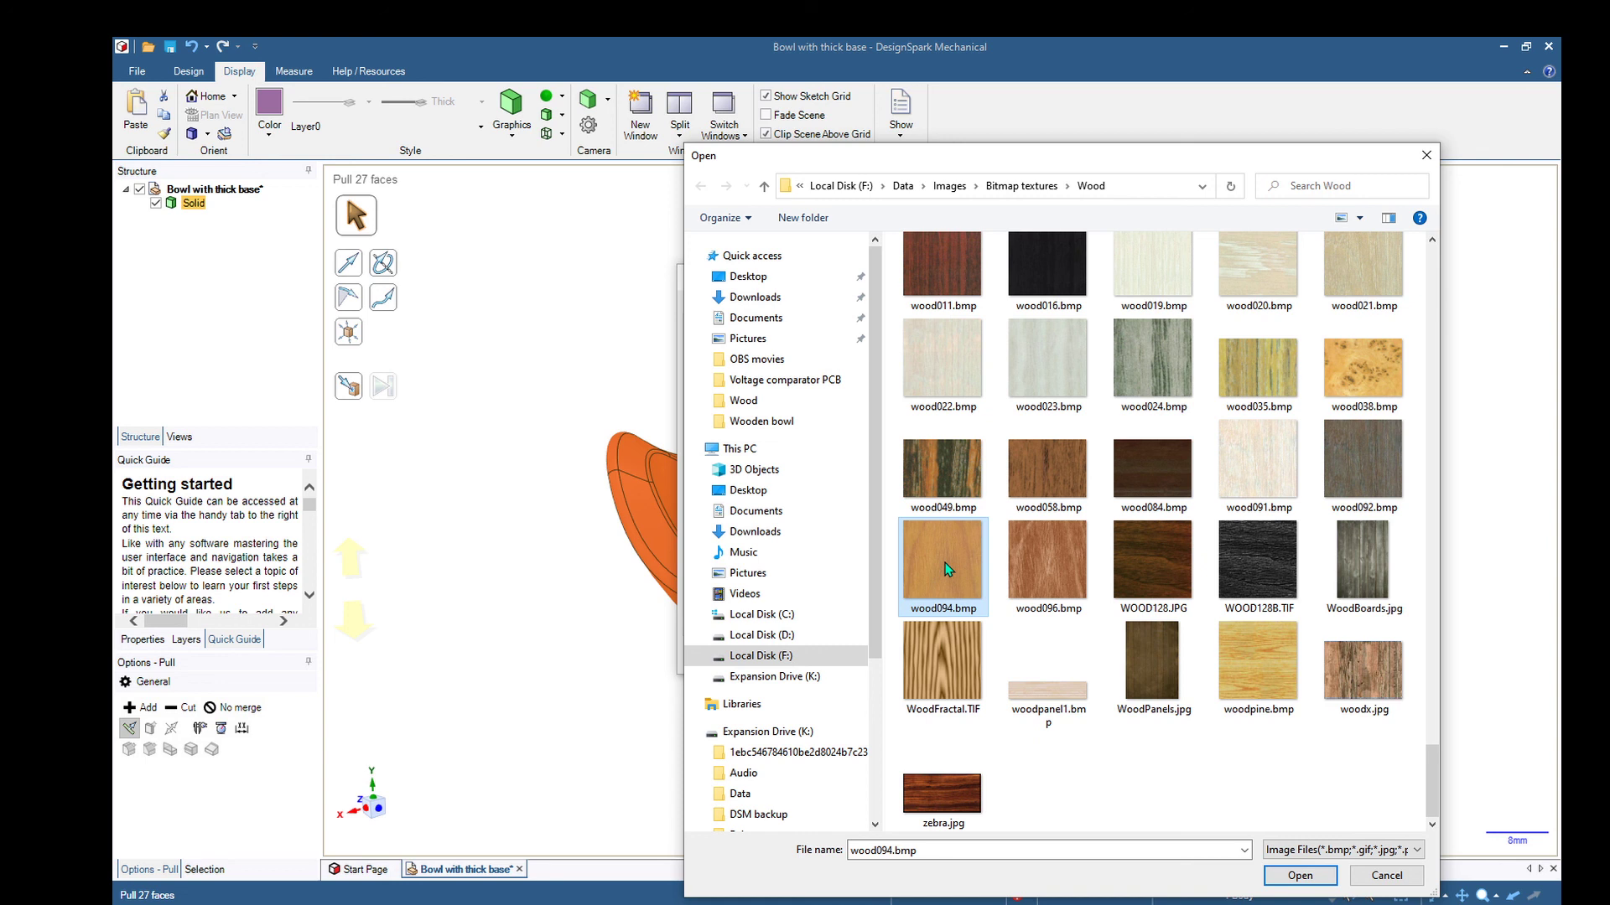
{"action": "left_click", "coordinate": [1300, 875]}
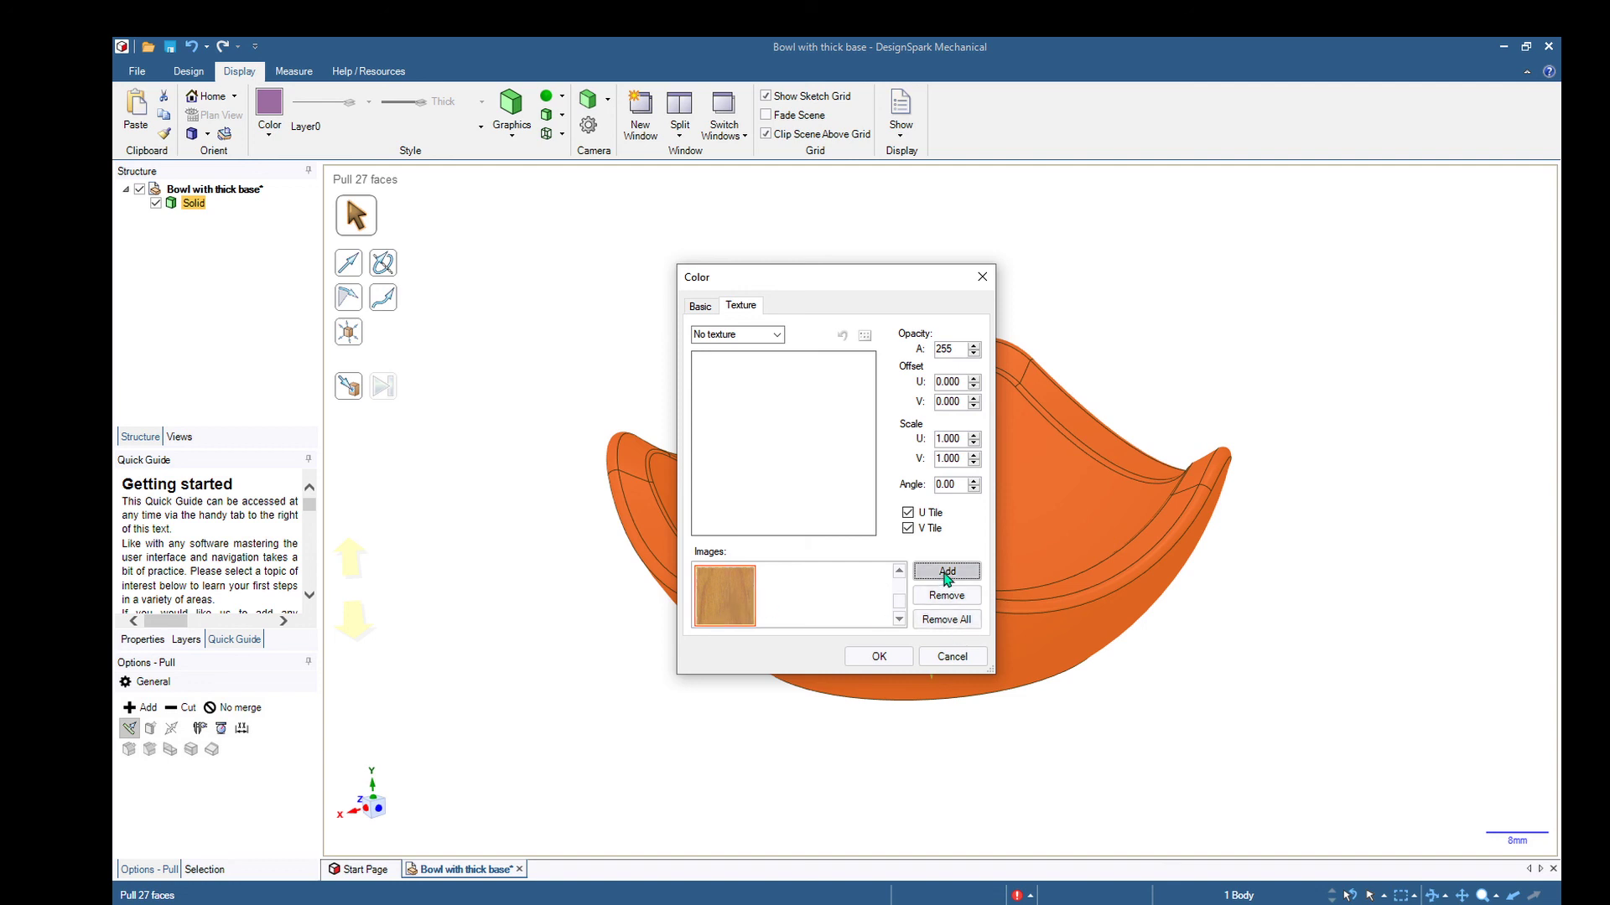
- Apply the added wood image to the bowl's solid body as a Diffuse texture
{"action": "left_click", "coordinate": [778, 335]}
{"action": "left_click", "coordinate": [726, 364]}
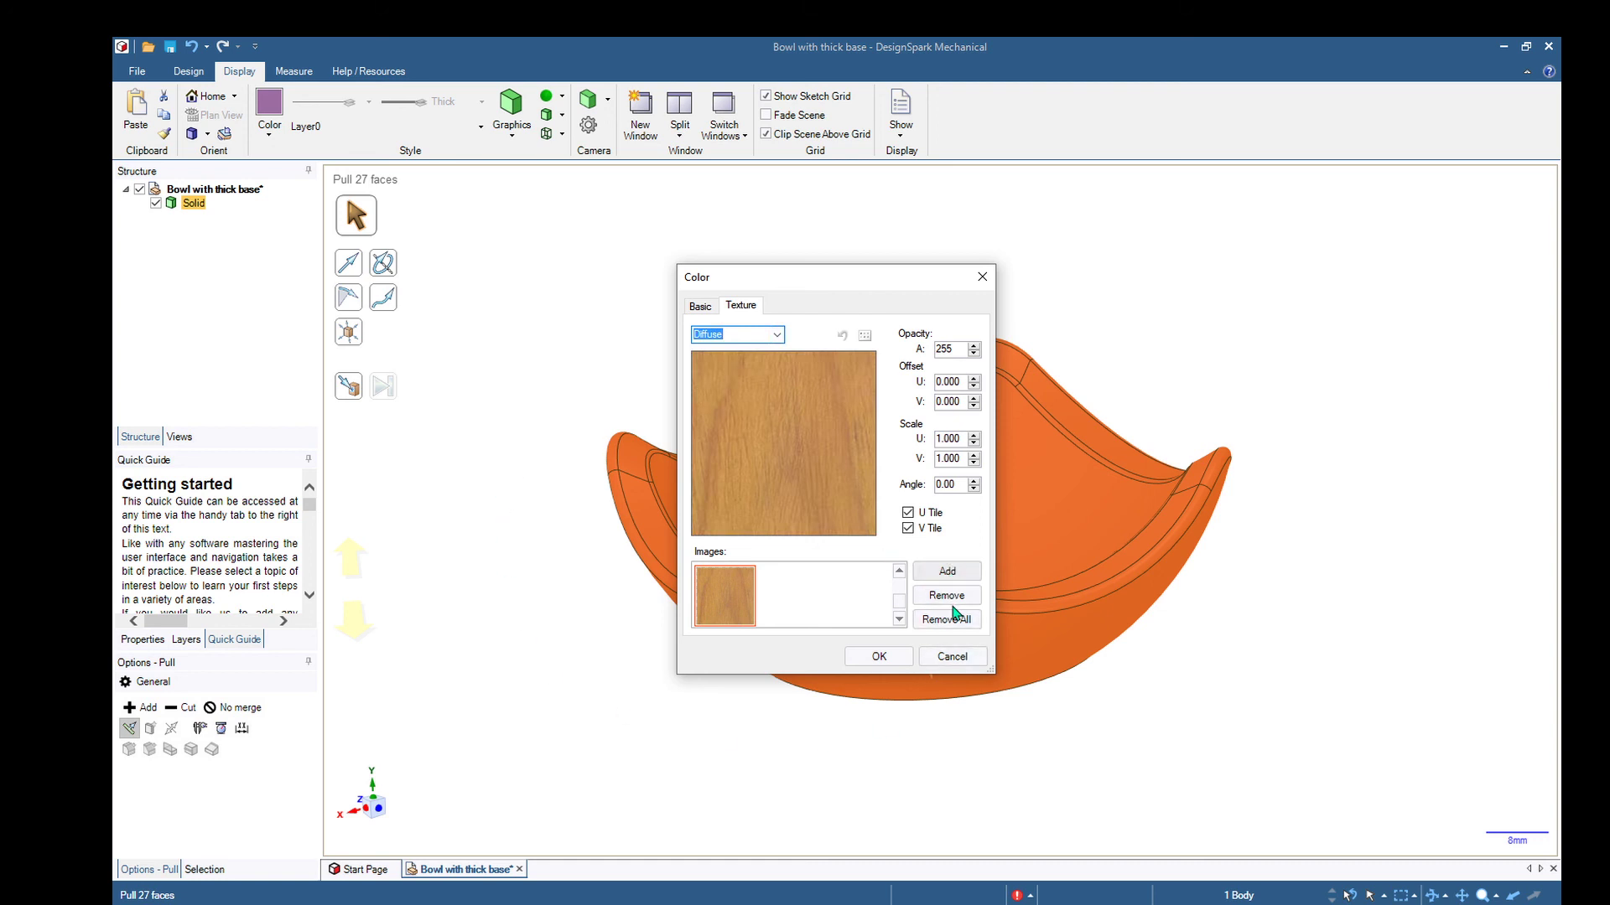
{"action": "left_click", "coordinate": [887, 659]}
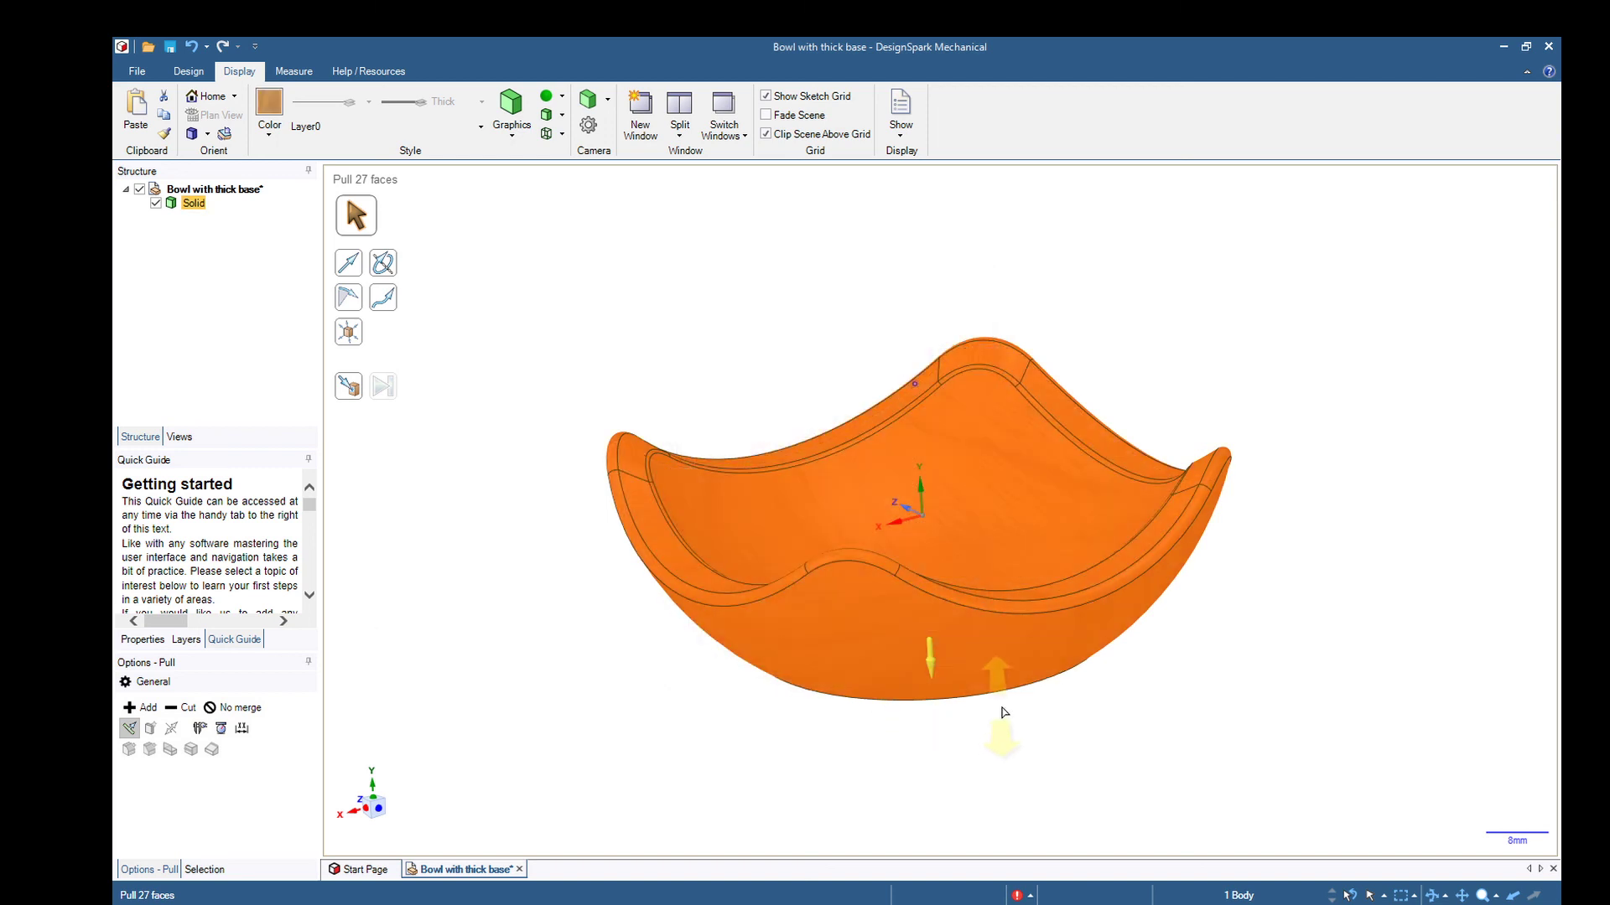
{"action": "left_click", "coordinate": [621, 675]}
{"action": "mouse_move", "coordinate": [1323, 730]}
{"action": "middle_mouse_down"}
{"action": "mouse_move", "coordinate": [1286, 783]}
{"action": "mouse_move", "coordinate": [1333, 707]}
{"action": "mouse_move", "coordinate": [1411, 728]}
{"action": "mouse_move", "coordinate": [1349, 754]}
{"action": "middle_mouse_up"}
{"action": "mouse_move", "coordinate": [493, 687]}
{"action": "middle_mouse_down"}
{"action": "mouse_move", "coordinate": [531, 744]}
{"action": "mouse_move", "coordinate": [507, 689]}
{"action": "middle_mouse_up"}
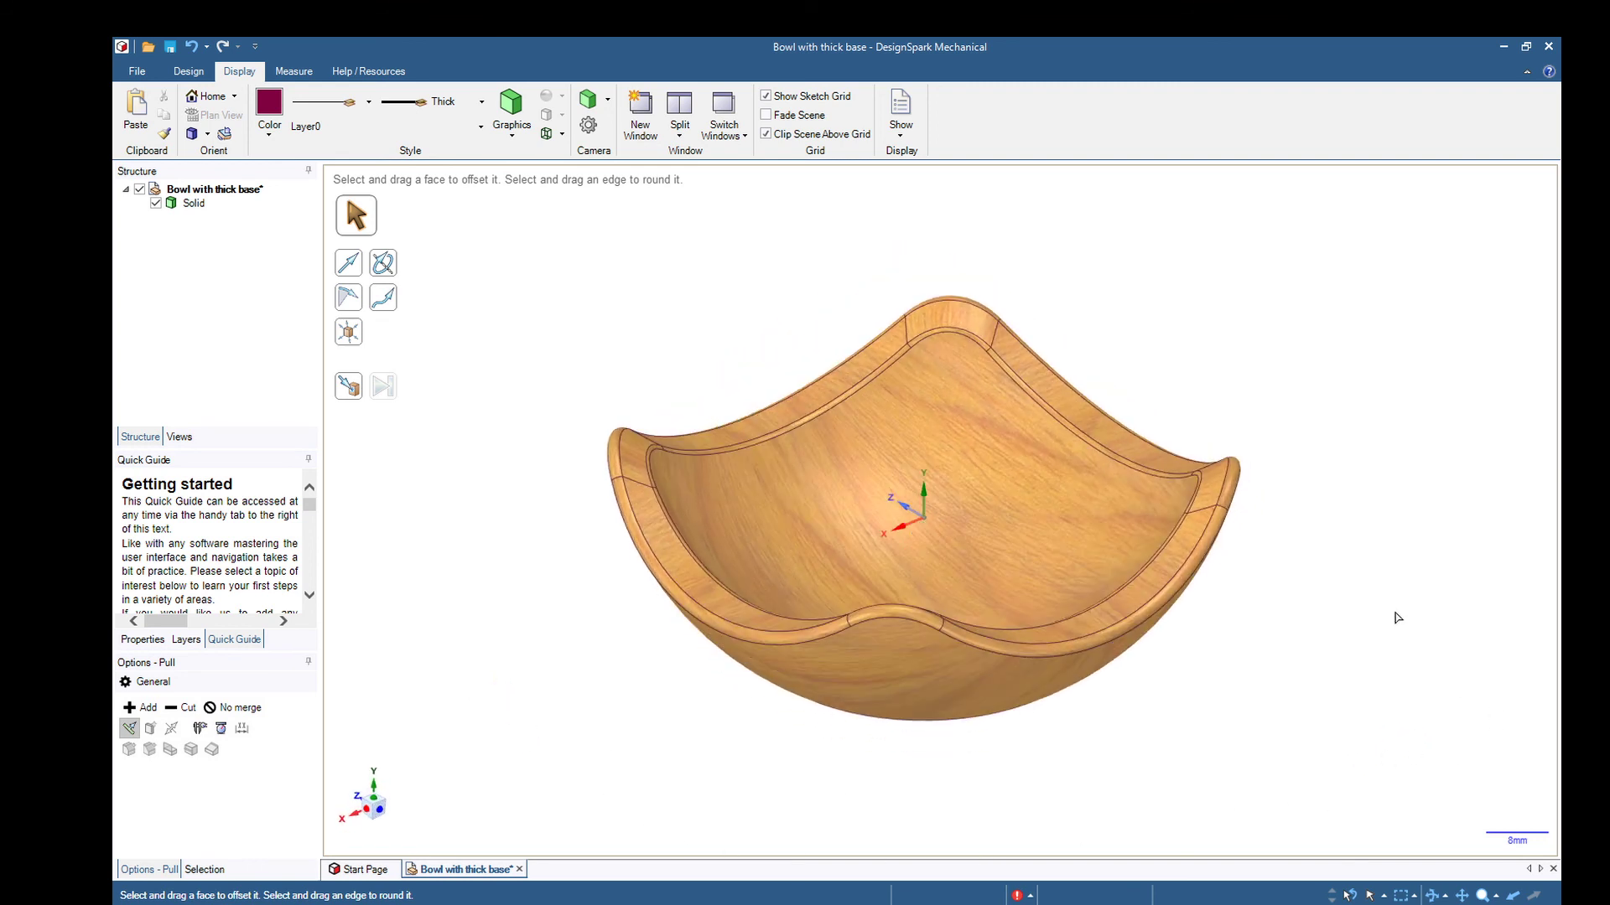